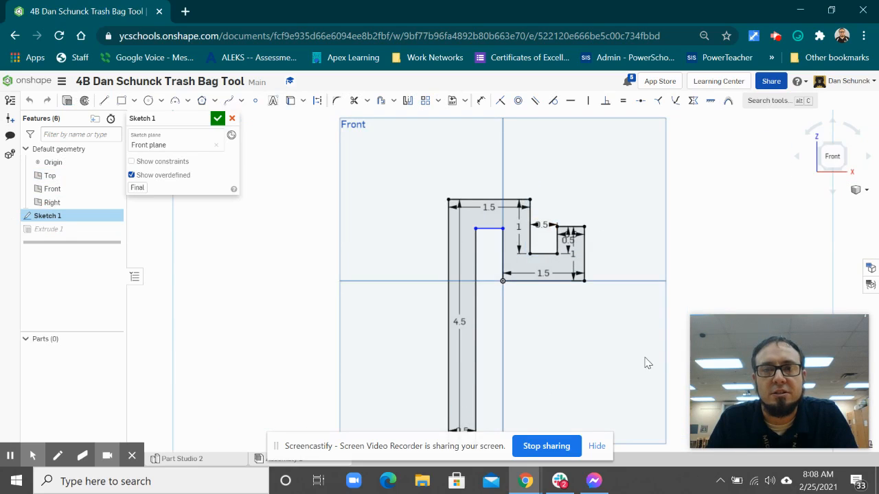
Accept the hook profile sketch and show the extruded part in isometric view
{"action": "scroll", "coordinate": [605, 296], "scroll_direction": "up", "scroll_amount": 3}
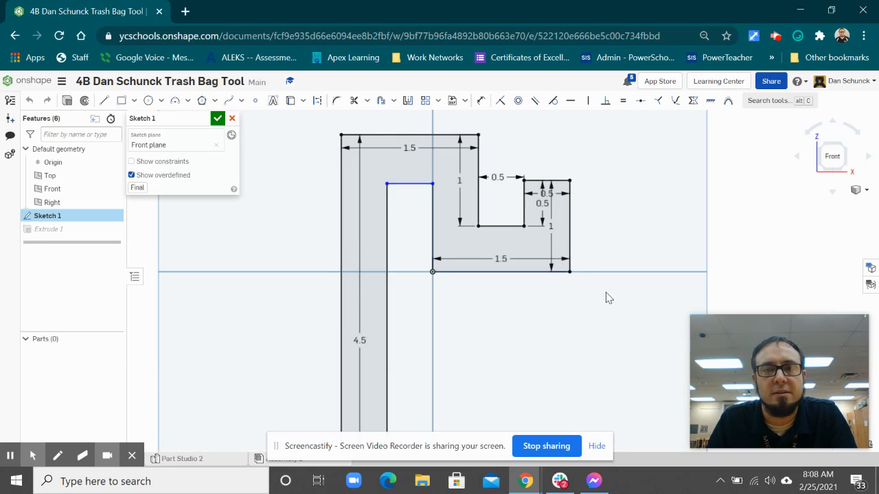
{"action": "scroll", "coordinate": [607, 297], "scroll_direction": "up", "scroll_amount": 2}
{"action": "scroll", "coordinate": [610, 295], "scroll_direction": "down", "scroll_amount": 2}
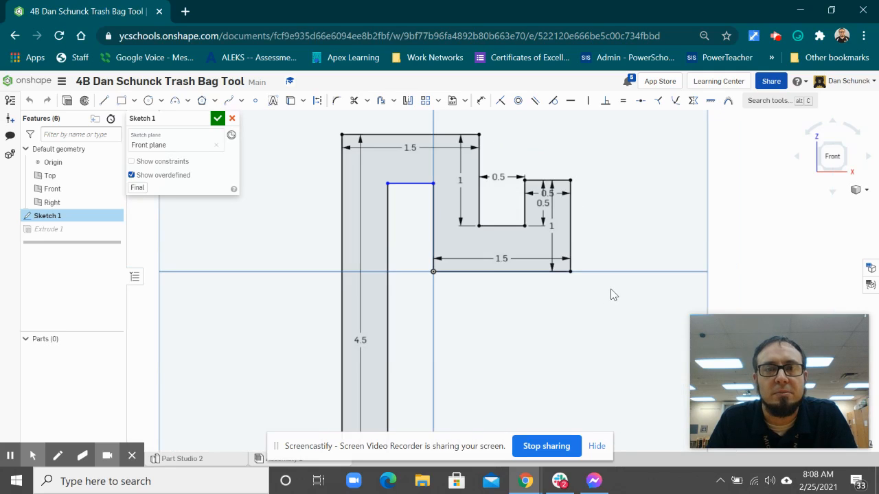
{"action": "scroll", "coordinate": [613, 294], "scroll_direction": "down", "scroll_amount": 2}
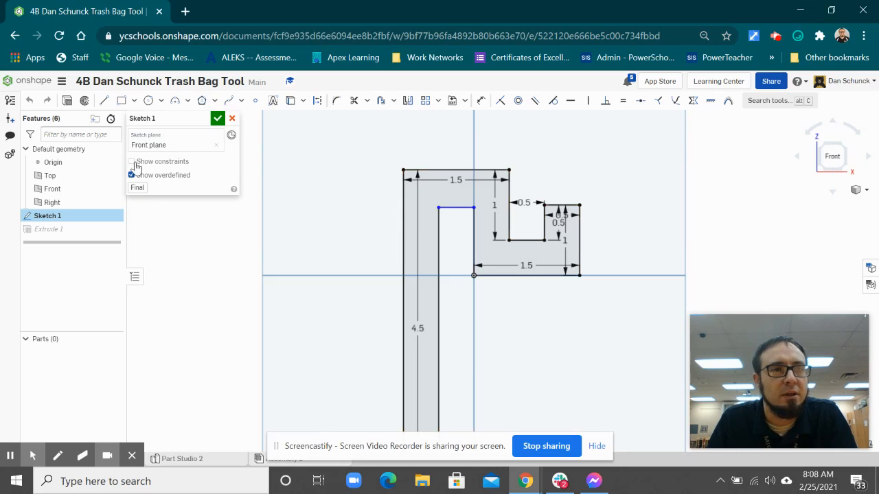
{"action": "left_click", "coordinate": [218, 122]}
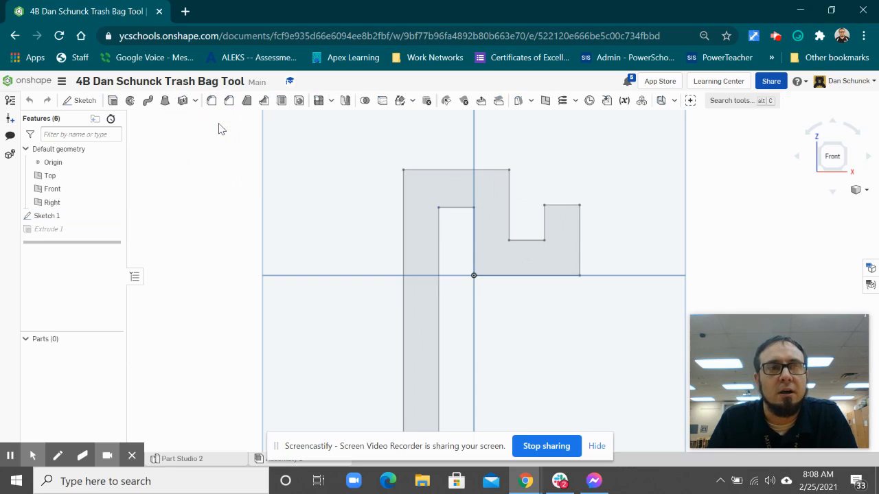
{"action": "left_click", "coordinate": [866, 192]}
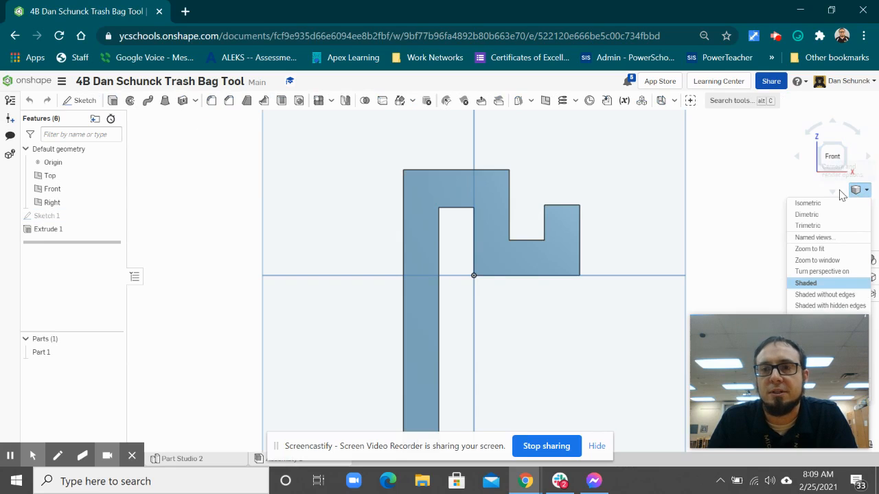
{"action": "left_click", "coordinate": [811, 202]}
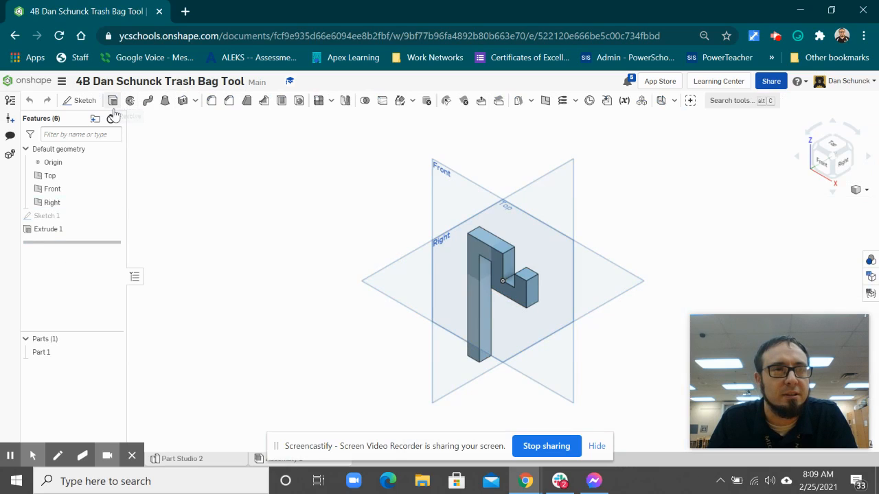
Start a circular fillet on the upper block's top edge facing the notch and on both top edges of the short hook tip
{"action": "left_click", "coordinate": [212, 102]}
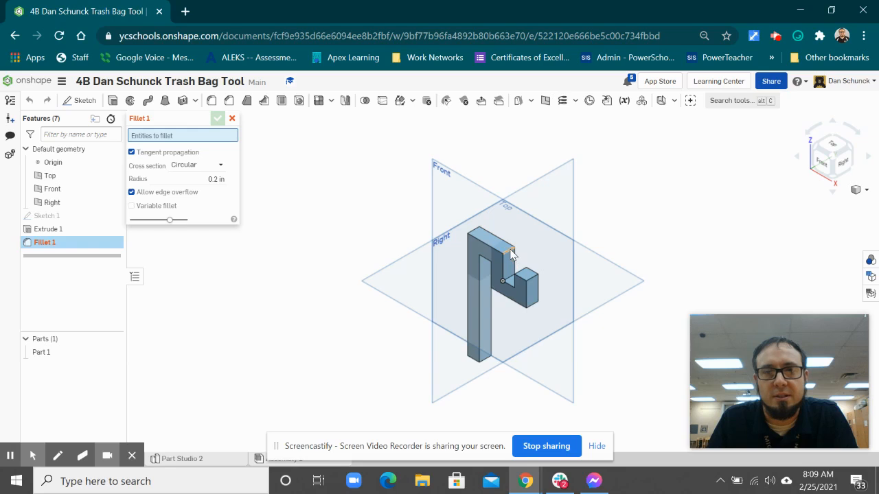
{"action": "scroll", "coordinate": [509, 254], "scroll_direction": "up", "scroll_amount": 4}
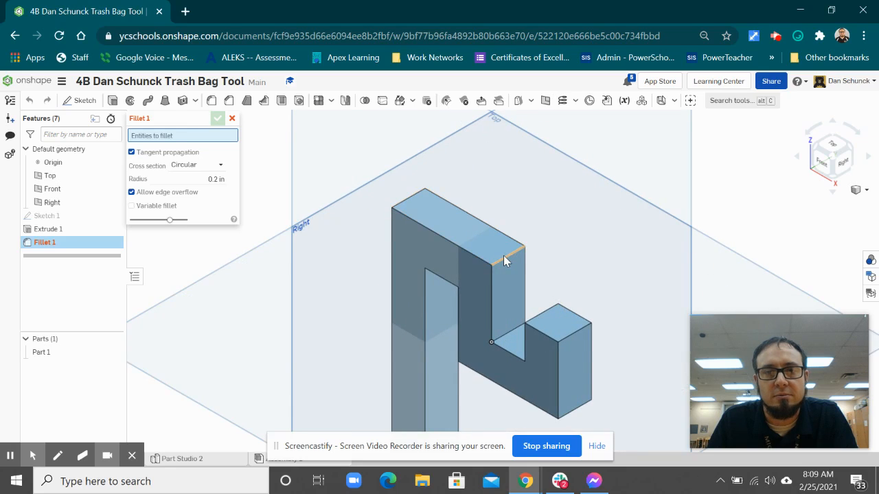
{"action": "left_click", "coordinate": [504, 257]}
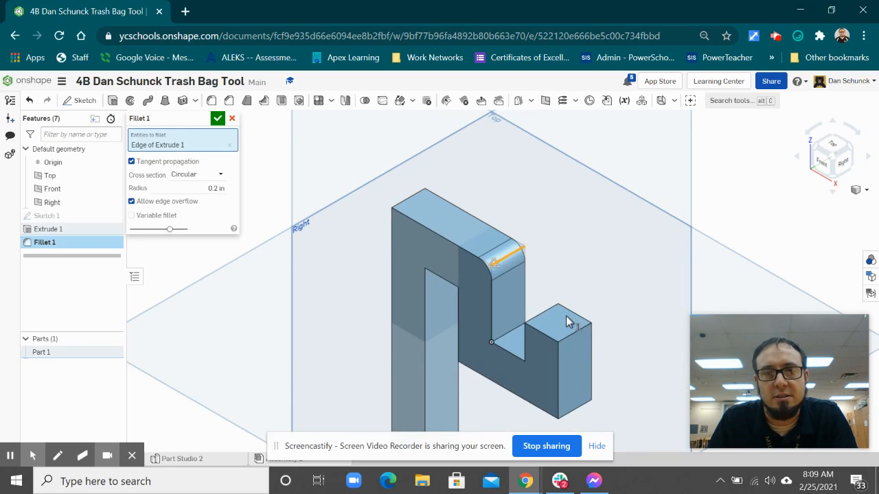
{"action": "left_click", "coordinate": [573, 338]}
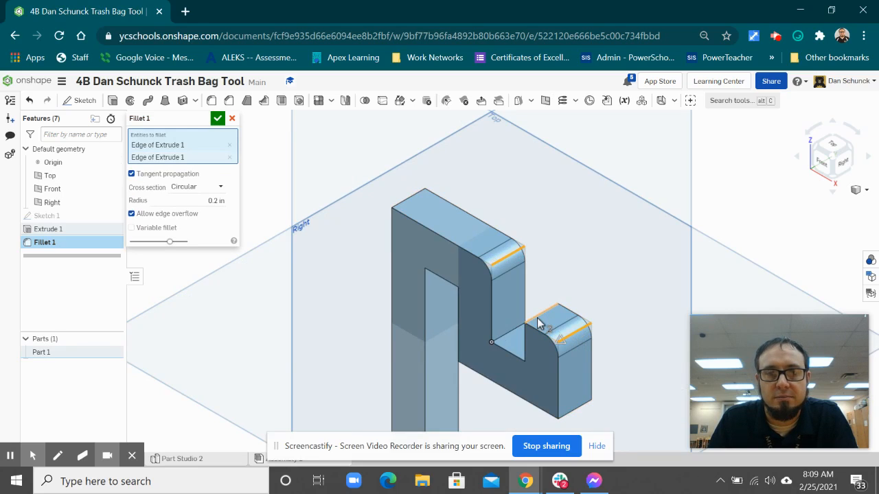
{"action": "left_click", "coordinate": [539, 324]}
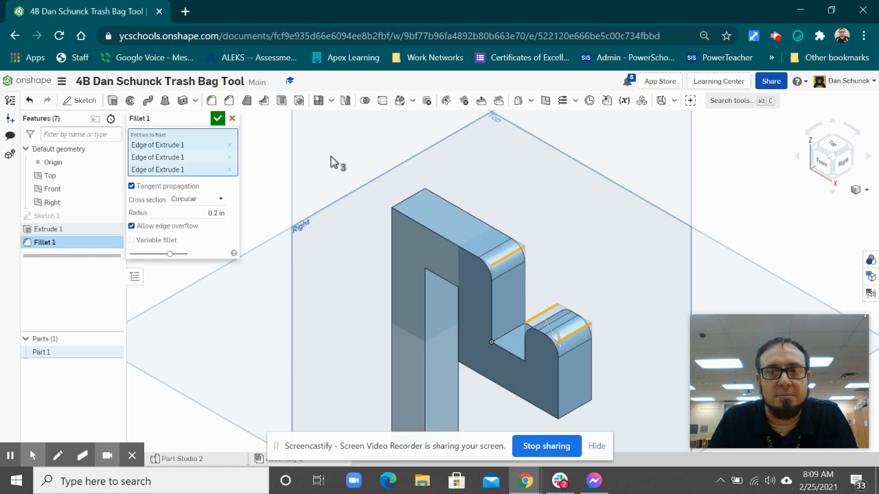
Try a fillet radius of 0.1 in and return the radius to 0.2 in
{"action": "left_click", "coordinate": [217, 214]}
{"action": "key", "text": "BackSpace"}
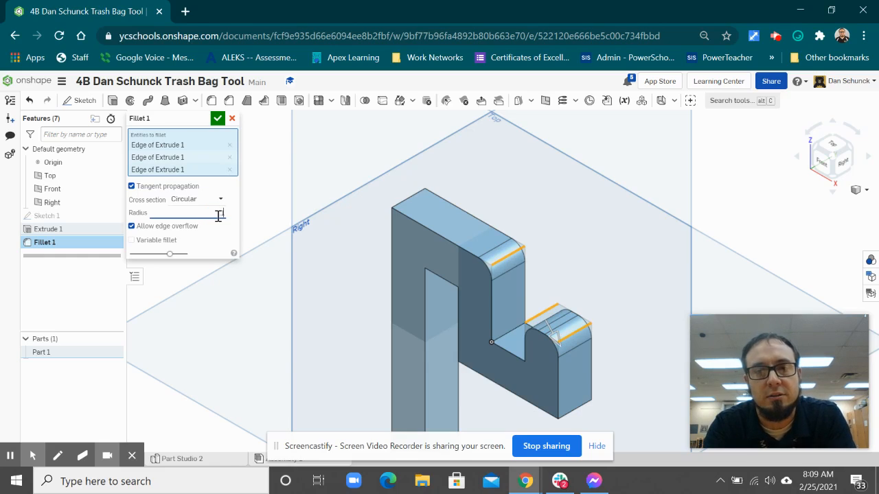
{"action": "type", "text": ".1"}
{"action": "key", "text": "Return"}
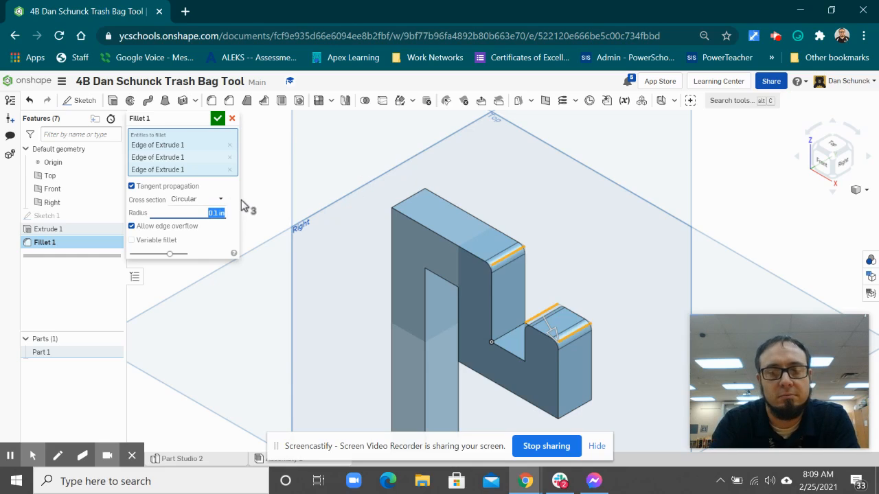
{"action": "type", "text": "0.2"}
{"action": "key", "text": "Return"}
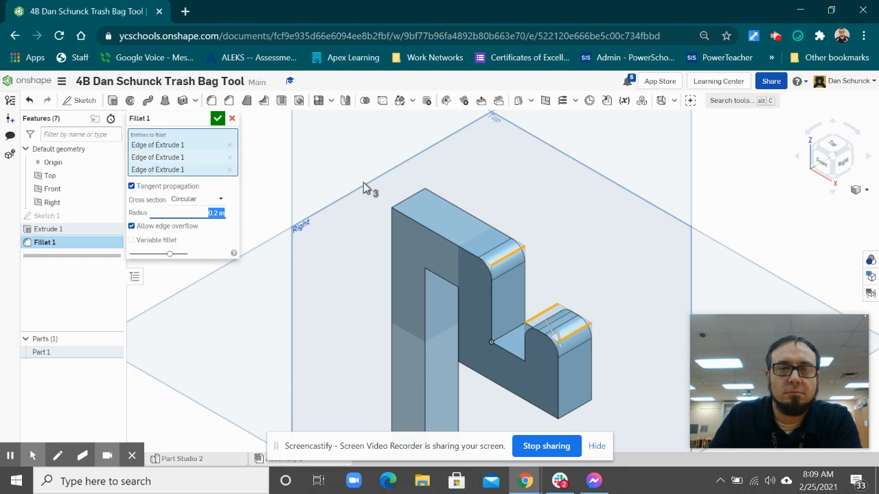
Add the long leg's outer top edge and the hook's lower edge at the origin to the 0.2 in fillet
{"action": "left_click", "coordinate": [410, 198]}
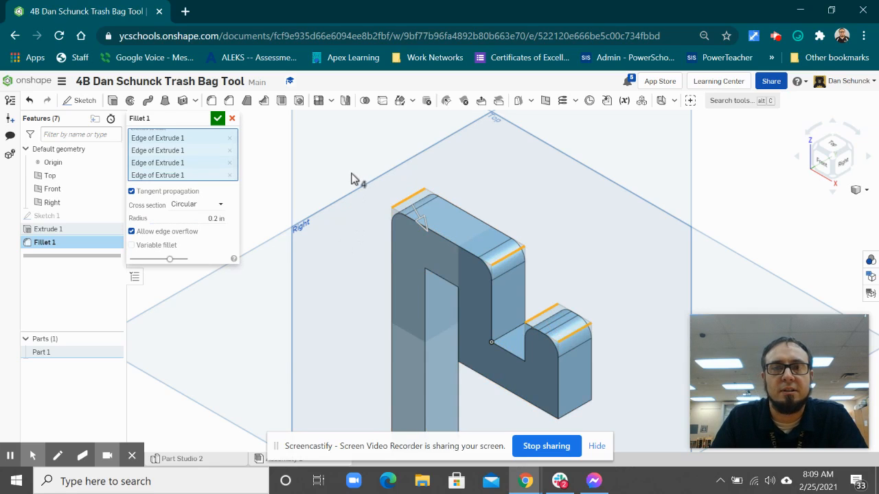
{"action": "right_click_drag", "start_coordinate": [351, 179], "coordinate": [412, 193]}
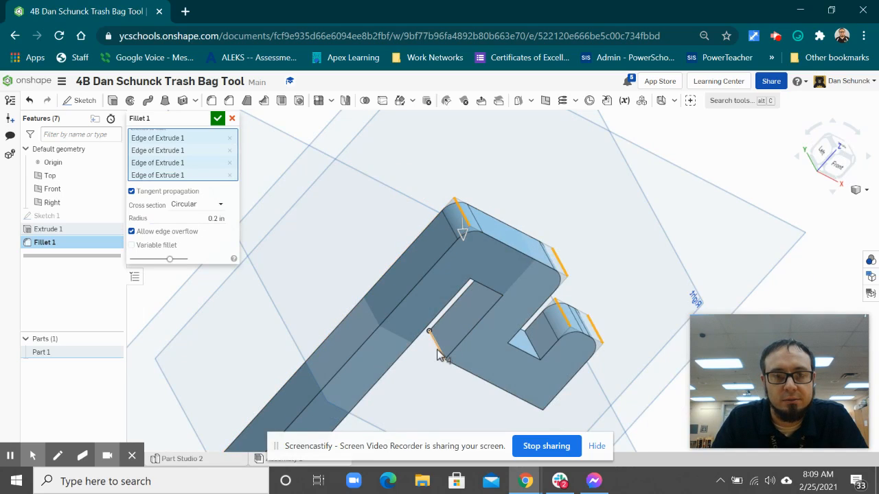
{"action": "left_click", "coordinate": [437, 352]}
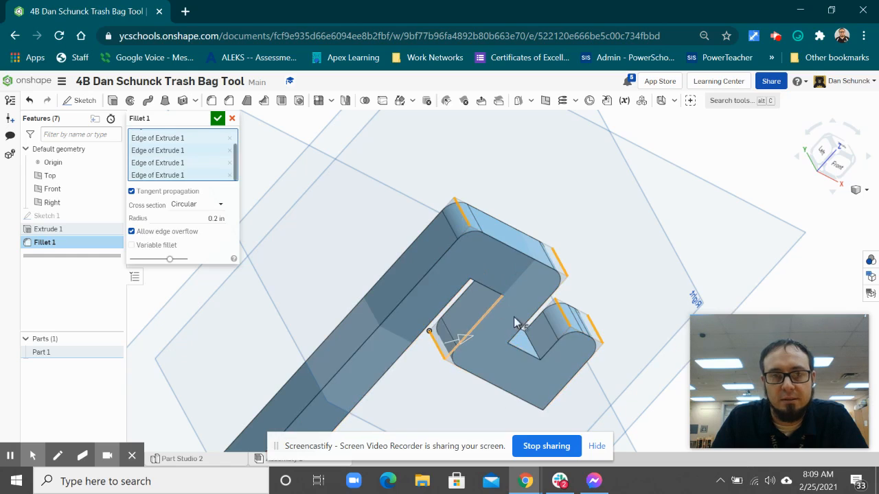
Add the two inner edges at the closed end of the long slot and accept the 0.2 in fillet
{"action": "right_click_drag", "start_coordinate": [451, 410], "coordinate": [461, 389]}
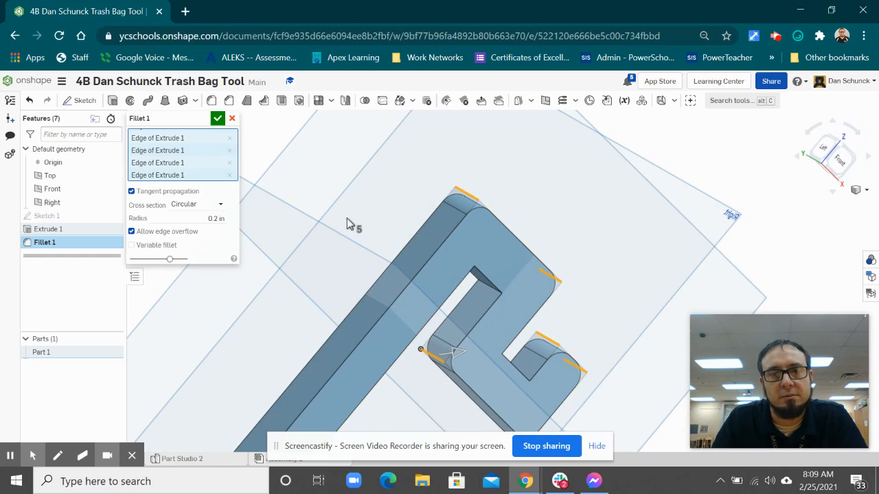
{"action": "left_click", "coordinate": [491, 287]}
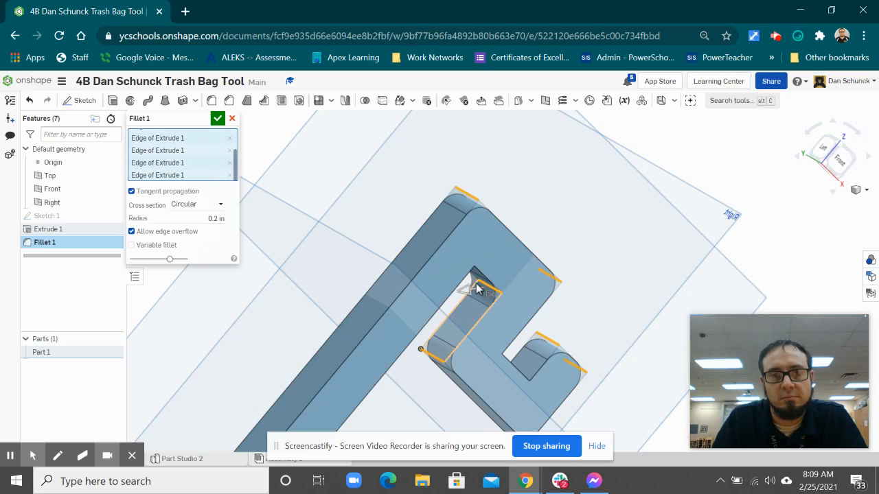
{"action": "right_click_drag", "start_coordinate": [343, 202], "coordinate": [329, 173]}
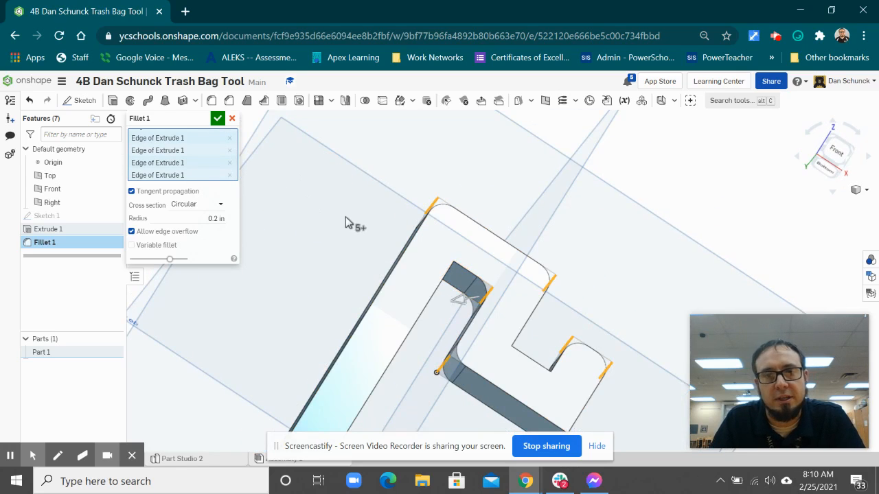
{"action": "right_click_drag", "start_coordinate": [345, 218], "coordinate": [341, 213]}
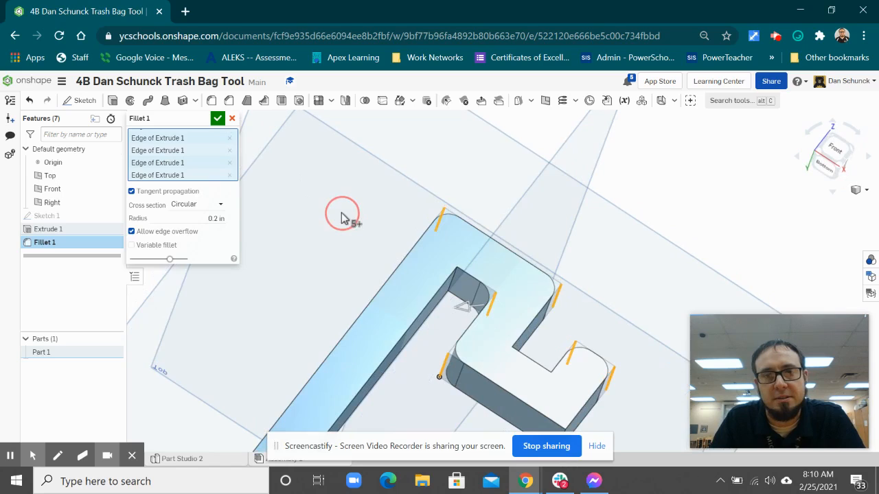
{"action": "left_click", "coordinate": [456, 276]}
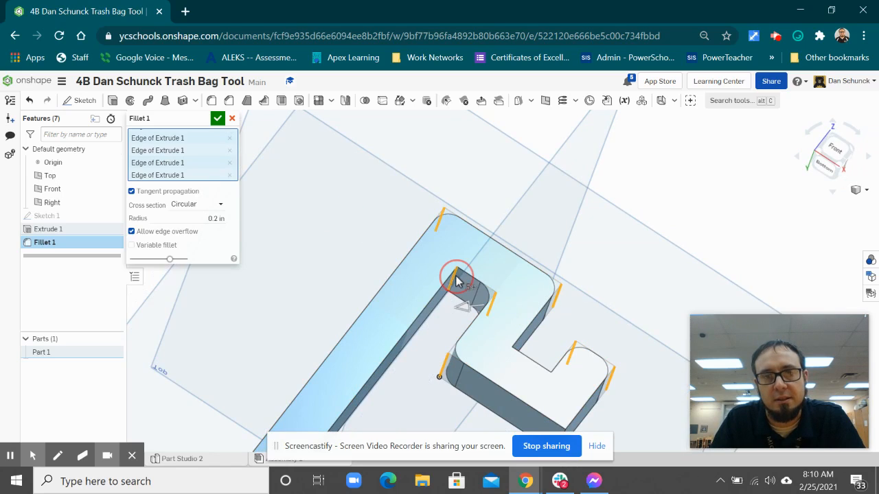
{"action": "left_click", "coordinate": [217, 118]}
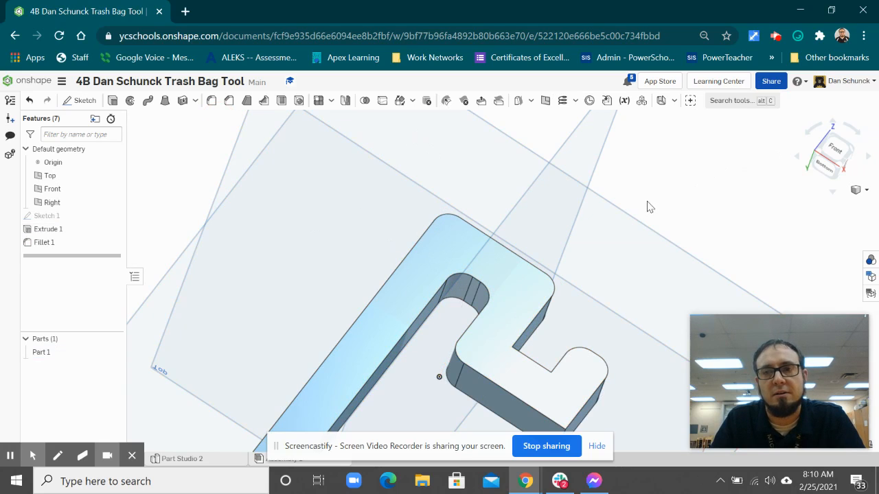
Start a new sketch on the part's large front face and view it straight from the front
{"action": "right_click_drag", "start_coordinate": [172, 150], "coordinate": [161, 180]}
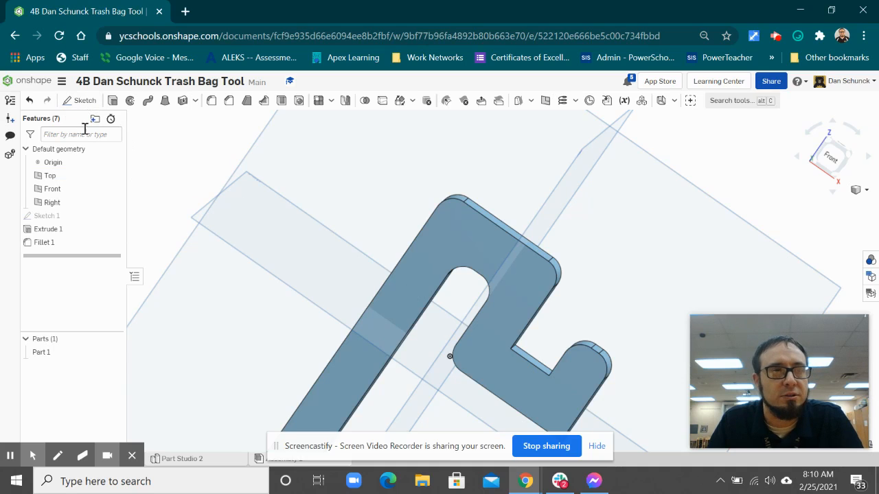
{"action": "left_click", "coordinate": [82, 101]}
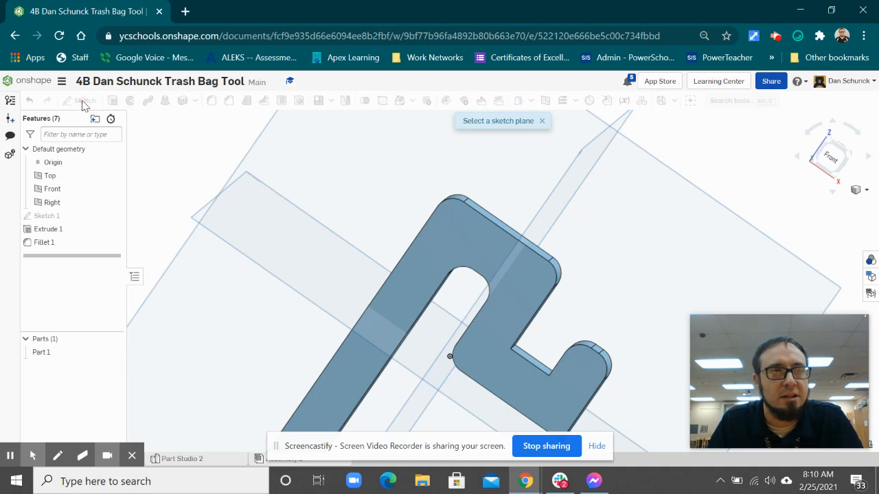
{"action": "left_click", "coordinate": [518, 309]}
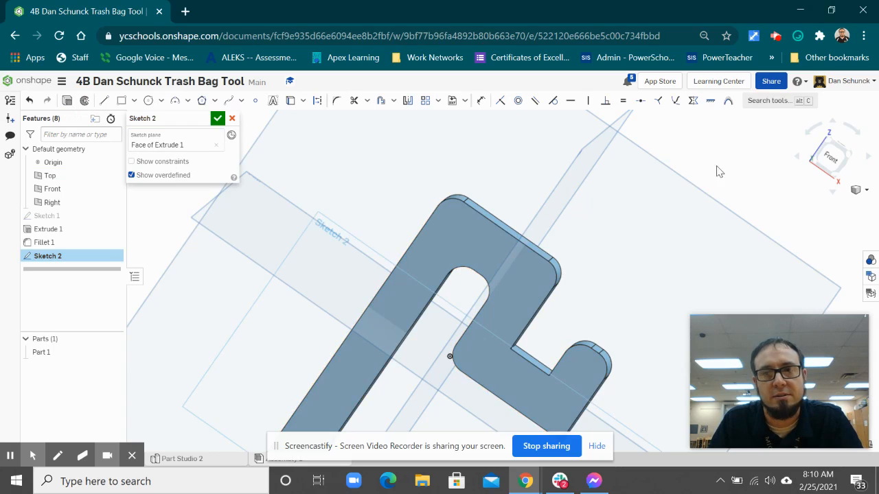
{"action": "left_click", "coordinate": [833, 157]}
{"action": "scroll", "coordinate": [568, 295], "scroll_direction": "up", "scroll_amount": 3}
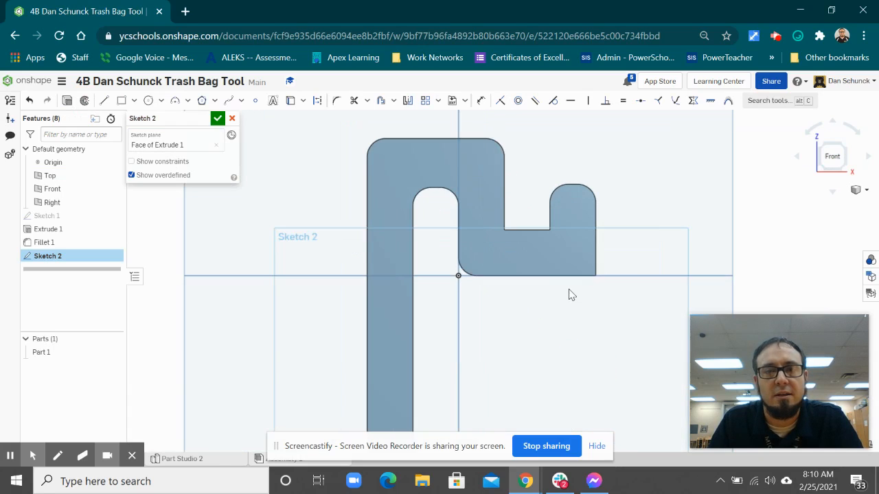
Place the sketch text "Ypsi STEMM" in Open Sans on the horizontal arm below the notch
{"action": "left_click", "coordinate": [274, 102]}
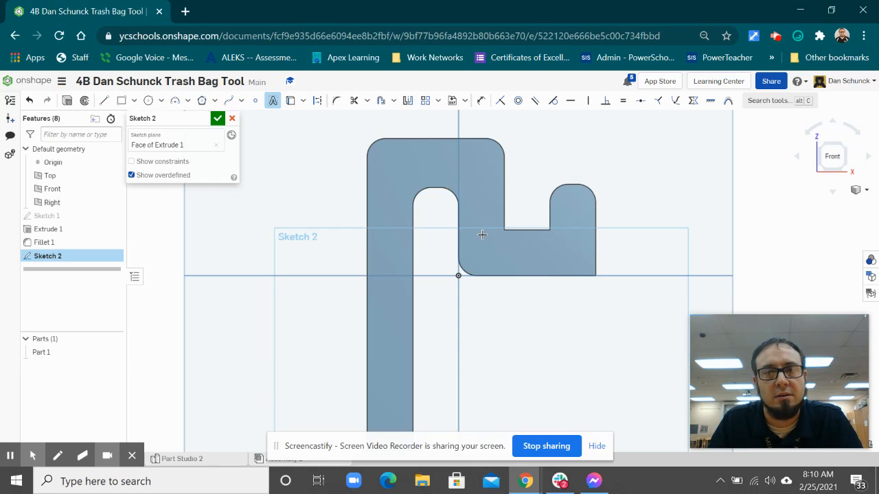
{"action": "left_click", "coordinate": [575, 267]}
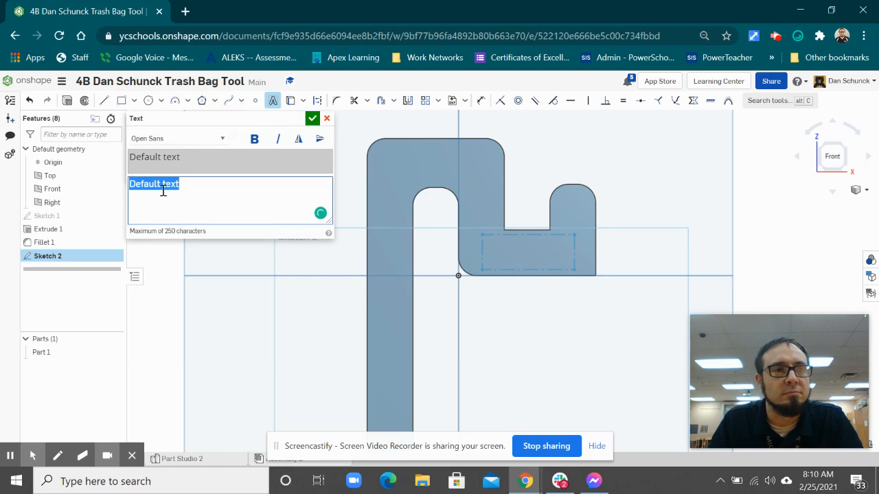
{"action": "type", "text": "Yps"}
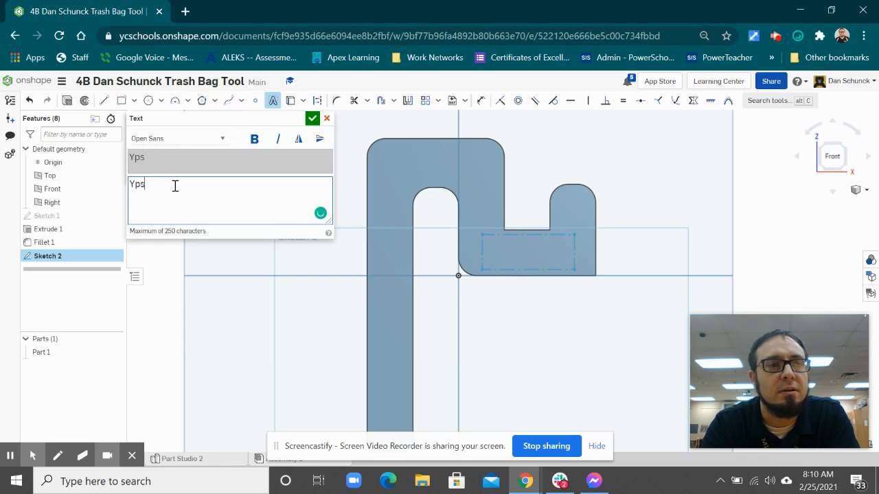
{"action": "type", "text": "i STeM"}
{"action": "key", "text": "BackSpace"}
{"action": "key", "text": "BackSpace"}
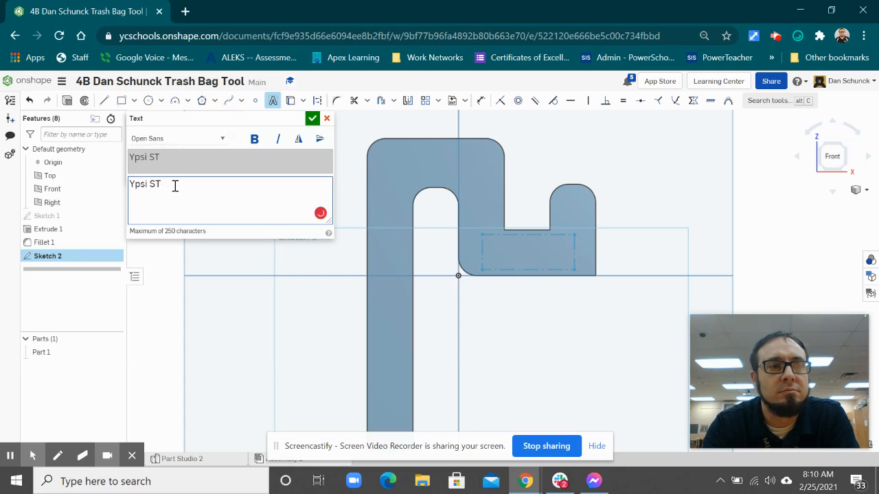
{"action": "type", "text": "EMM"}
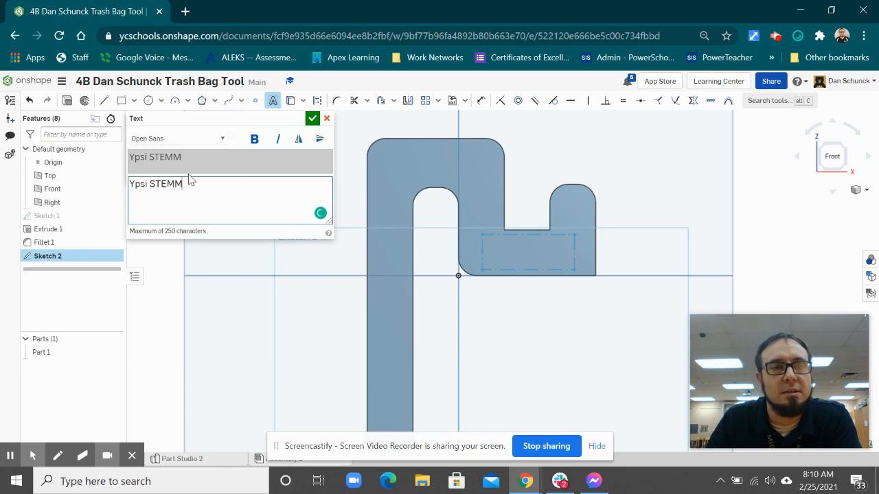
{"action": "left_click", "coordinate": [312, 118]}
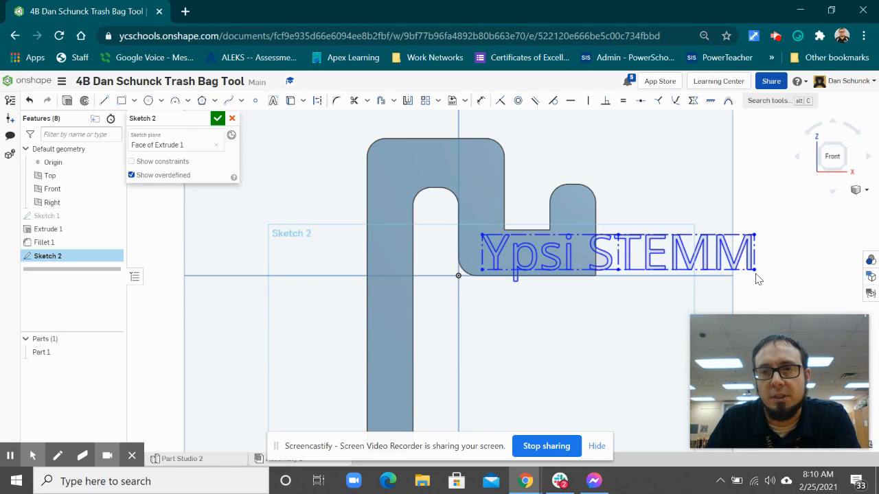
Move the "Ypsi STEMM" text box so it spans the long leg, the slot and the hook's horizontal arm
{"action": "left_click_drag", "start_coordinate": [755, 271], "coordinate": [677, 271]}
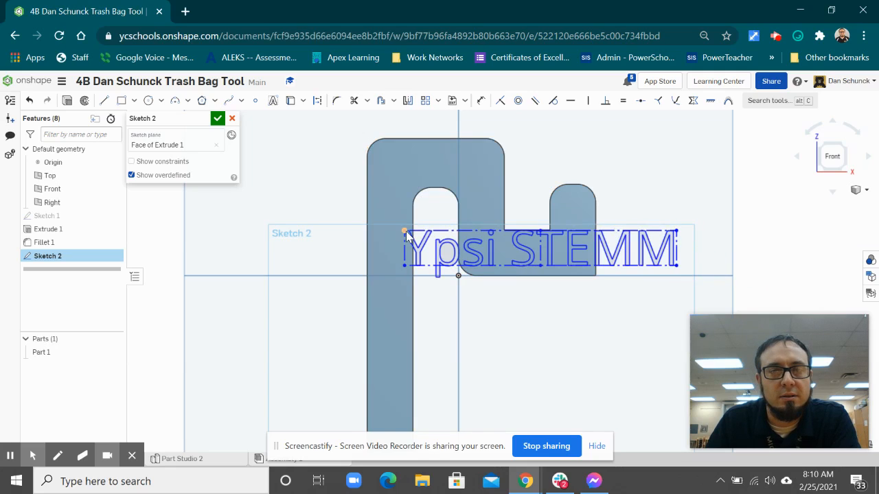
{"action": "left_click_drag", "start_coordinate": [407, 234], "coordinate": [419, 241]}
{"action": "left_click", "coordinate": [690, 240]}
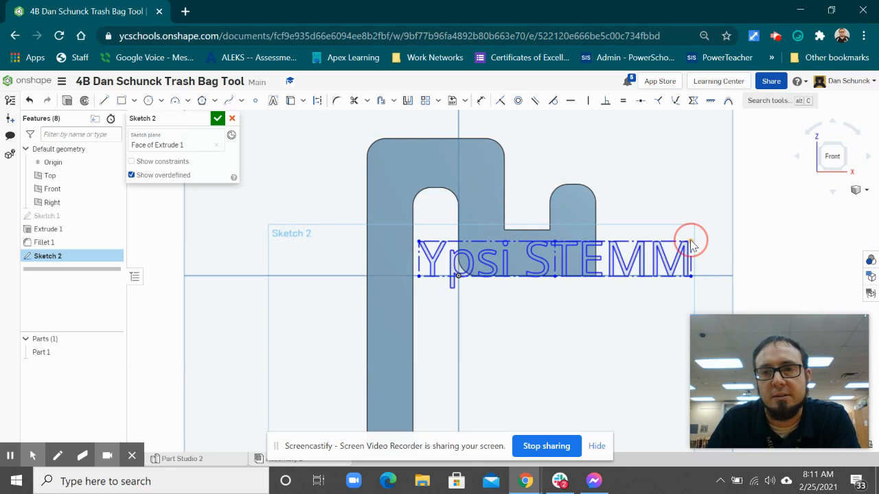
{"action": "left_click_drag", "start_coordinate": [691, 241], "coordinate": [652, 255]}
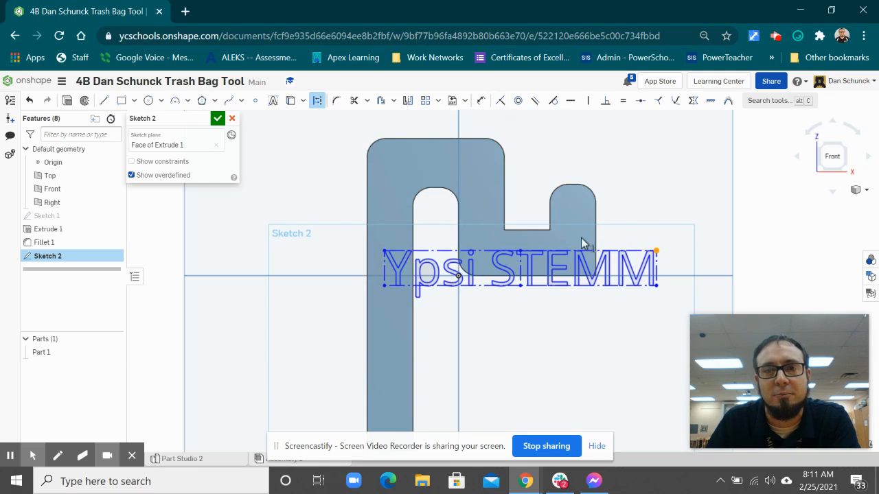
Dimension the top edge of the "Ypsi STEMM" text box to a width of 1.4 in
{"action": "left_click", "coordinate": [481, 103]}
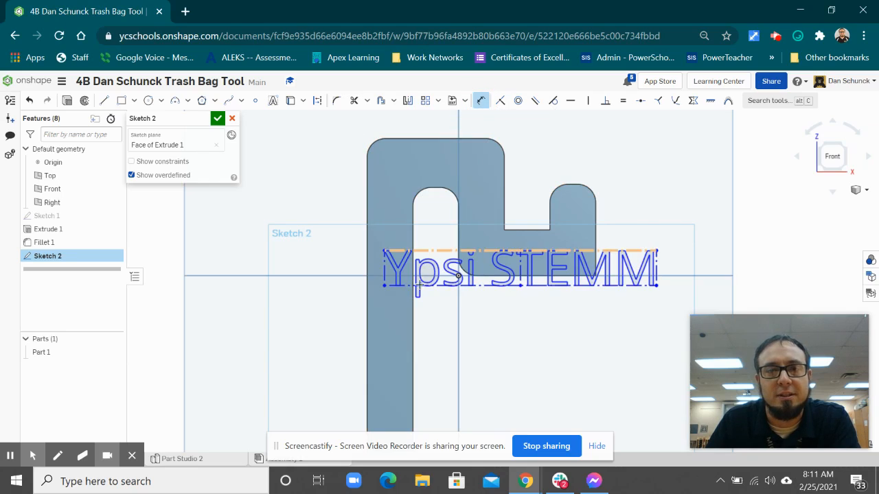
{"action": "left_click", "coordinate": [479, 252]}
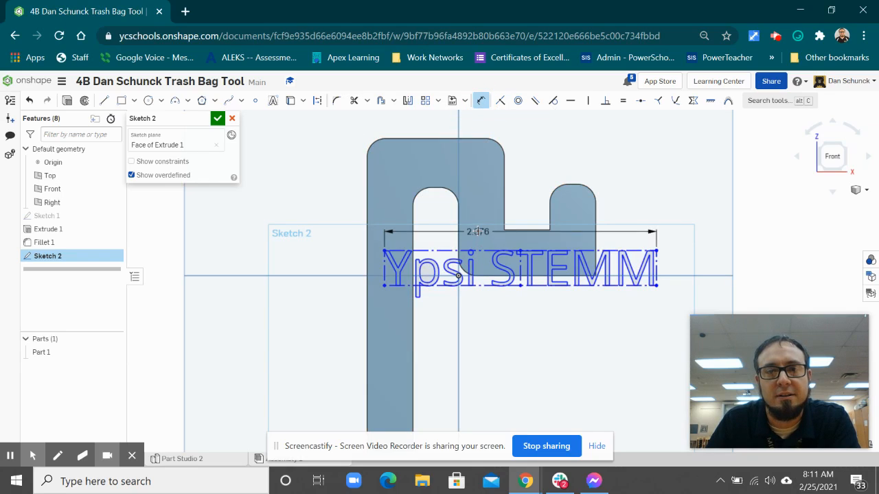
{"action": "left_click", "coordinate": [507, 234]}
{"action": "type", "text": "1"}
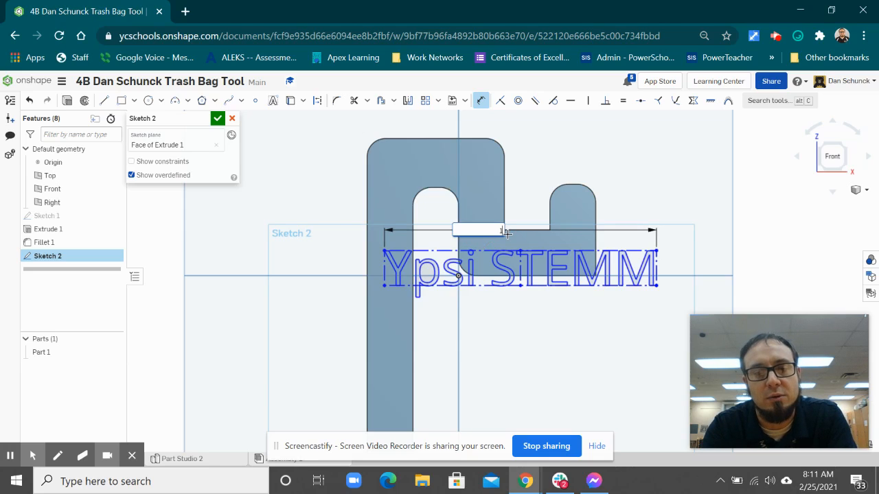
{"action": "type", "text": ".4"}
{"action": "key", "text": "Return"}
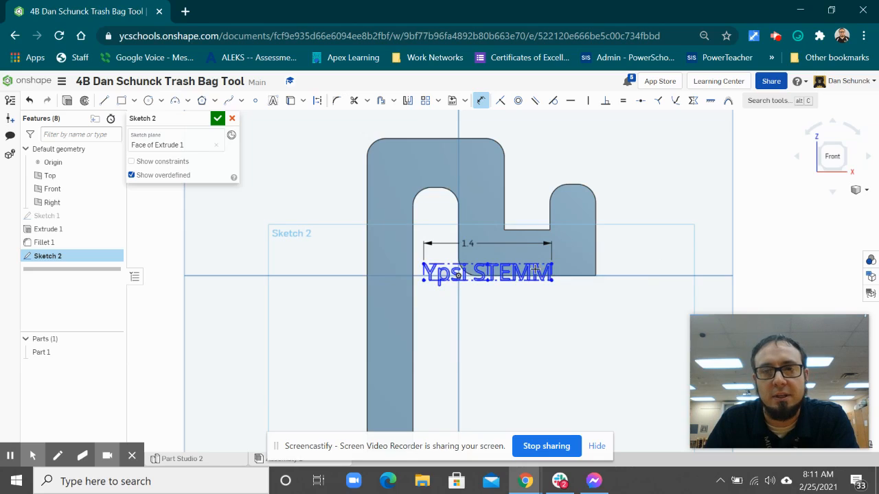
{"action": "left_click_drag", "start_coordinate": [536, 269], "coordinate": [572, 248]}
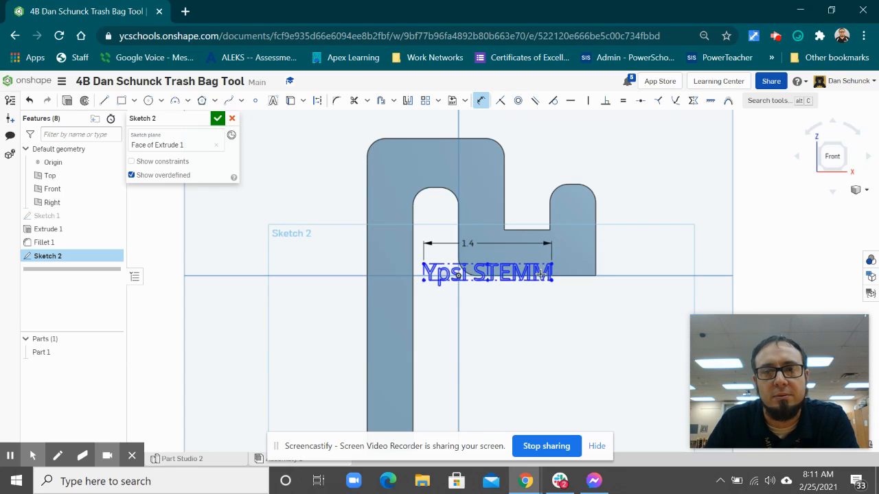
{"action": "left_click", "coordinate": [480, 101]}
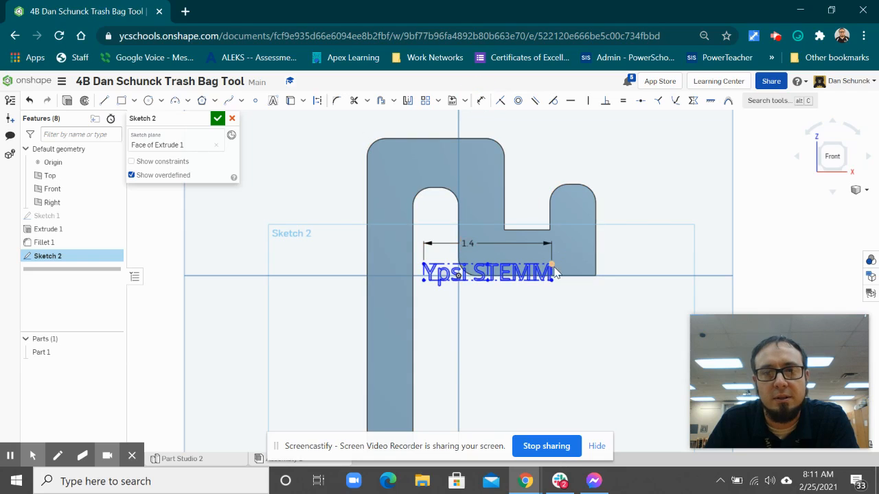
{"action": "key", "text": "u"}
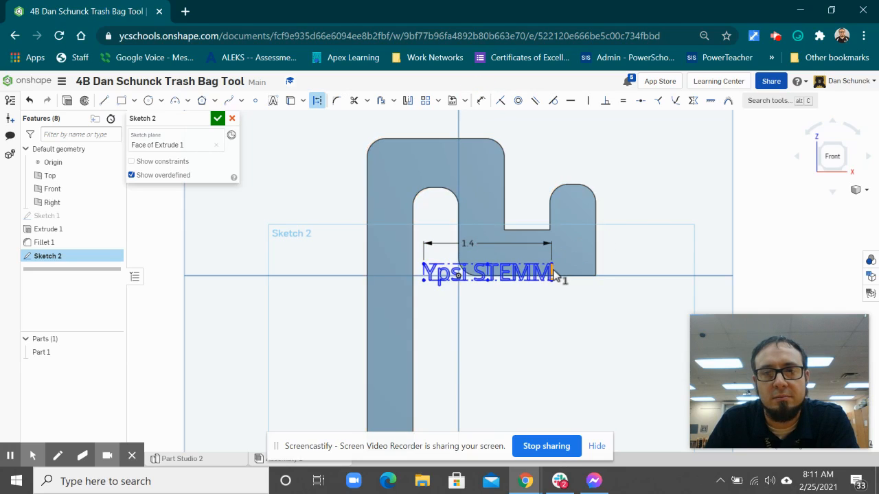
{"action": "left_click", "coordinate": [556, 273]}
{"action": "key", "text": "Escape"}
{"action": "left_click", "coordinate": [599, 252]}
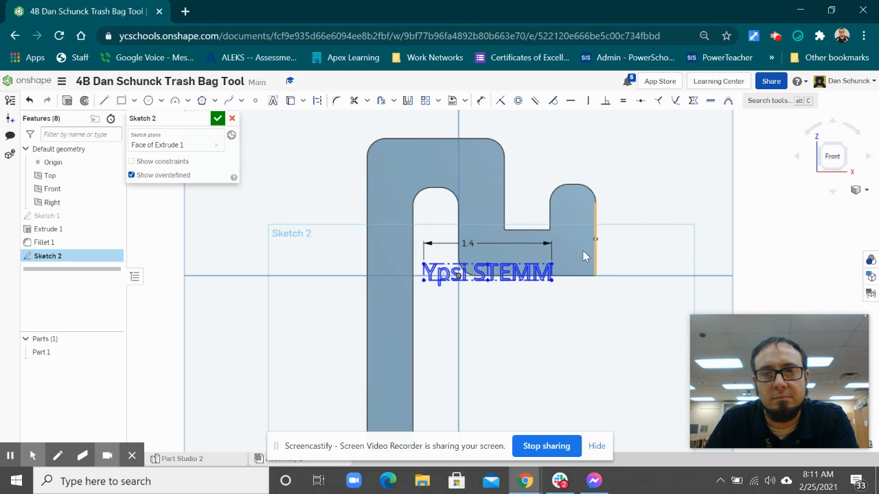
Dimension the gap between the text box's right side and the hook's outer right edge to 0.05 in
{"action": "left_click", "coordinate": [483, 102]}
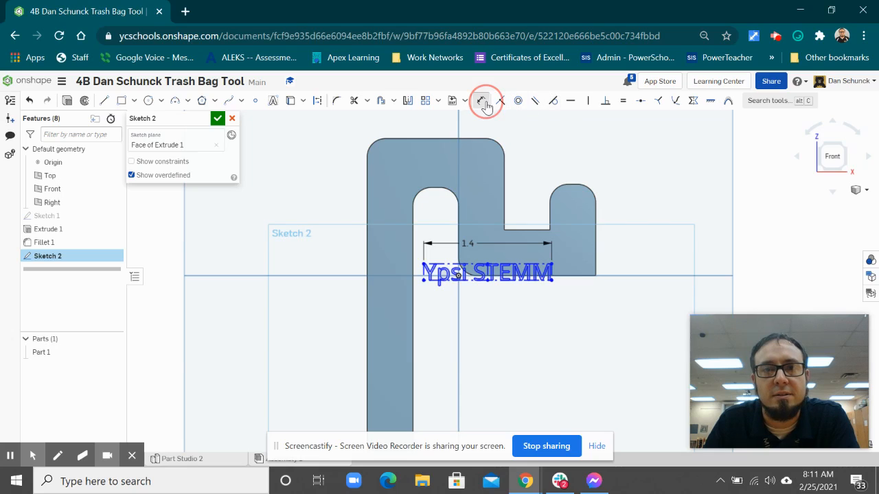
{"action": "left_click", "coordinate": [553, 274]}
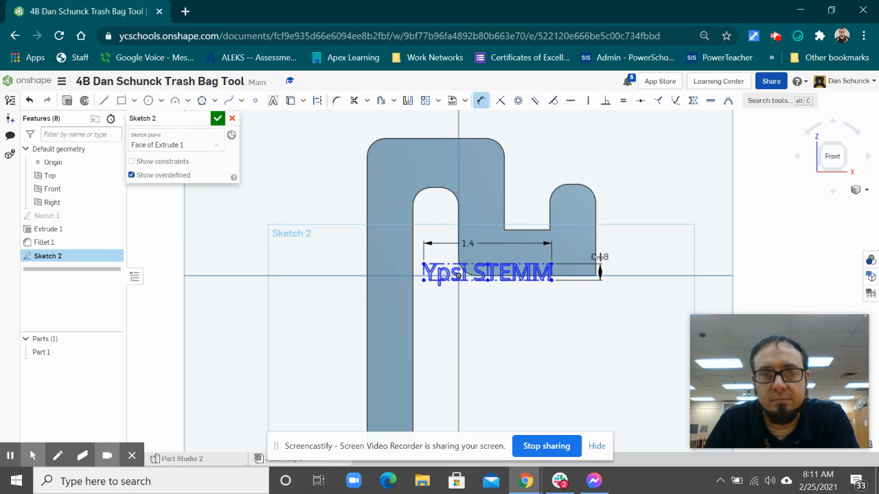
{"action": "left_click", "coordinate": [581, 250]}
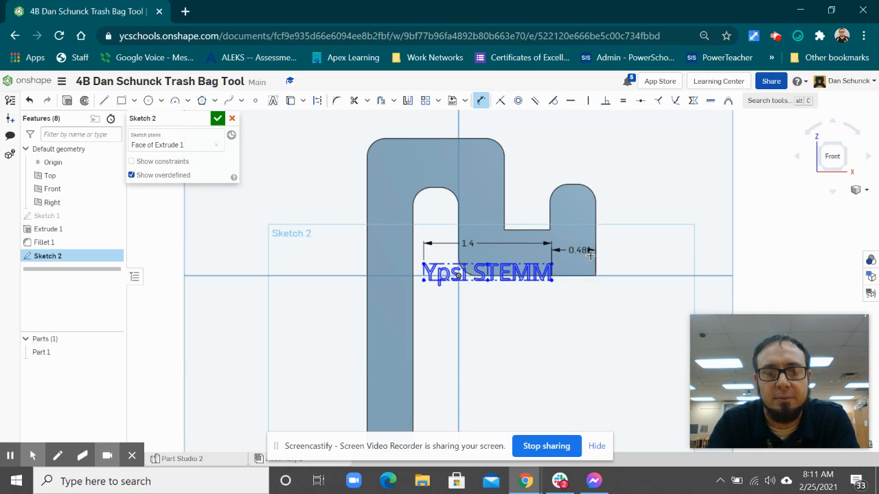
{"action": "key", "text": "BackSpace"}
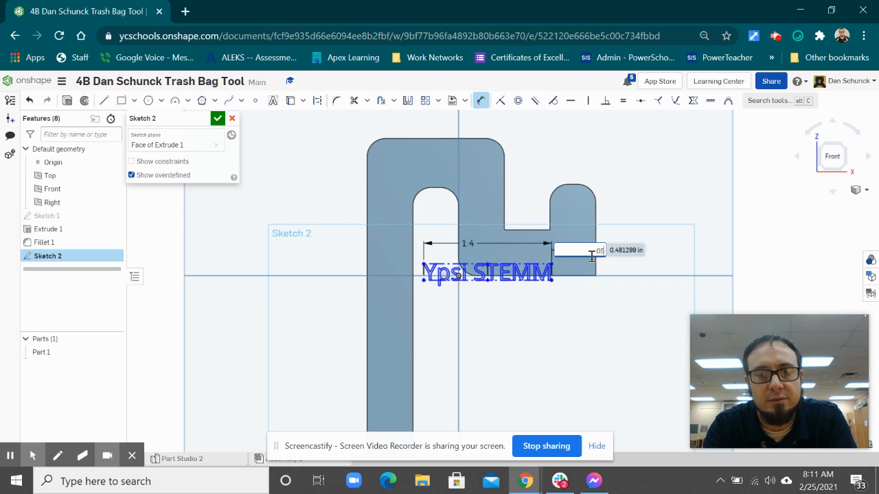
{"action": "type", "text": ".05"}
{"action": "key", "text": "Return"}
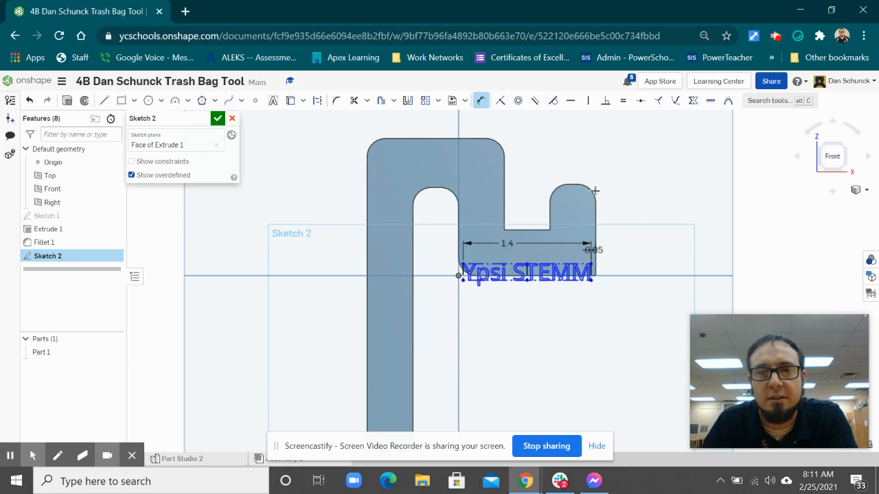
{"action": "left_click", "coordinate": [525, 231]}
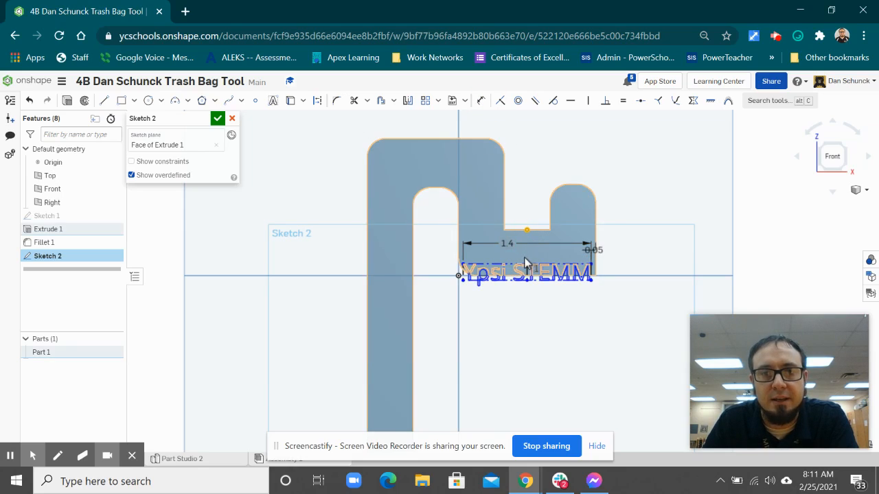
{"action": "scroll", "coordinate": [530, 271], "scroll_direction": "up", "scroll_amount": 5}
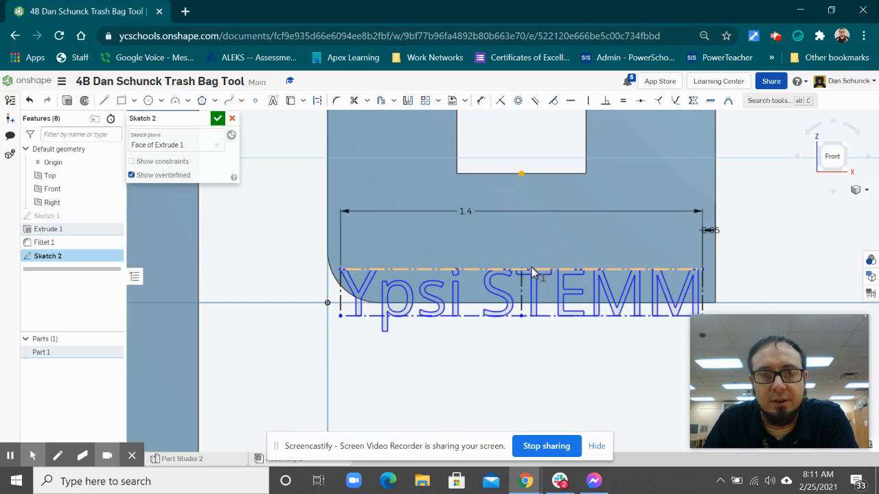
{"action": "left_click", "coordinate": [532, 268]}
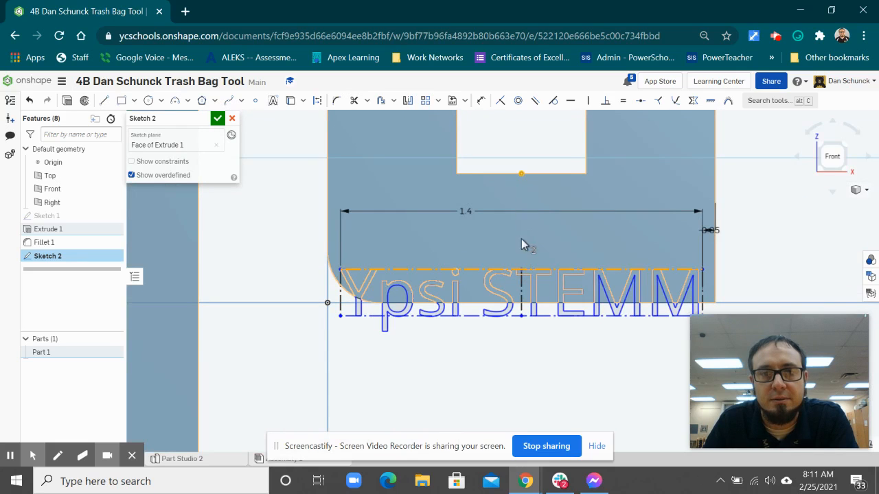
{"action": "left_click", "coordinate": [522, 269]}
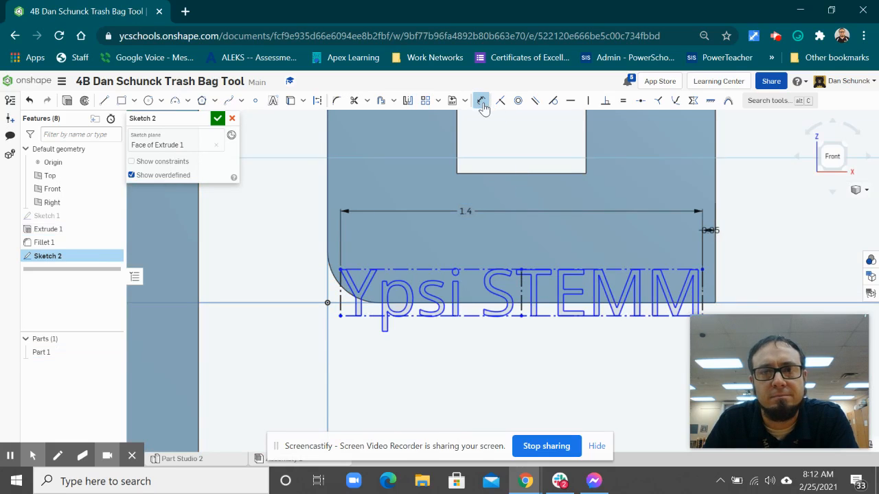
Dimension the distance from the notch's bottom edge to the text box's top edge as 0.1 in
{"action": "left_click", "coordinate": [529, 269]}
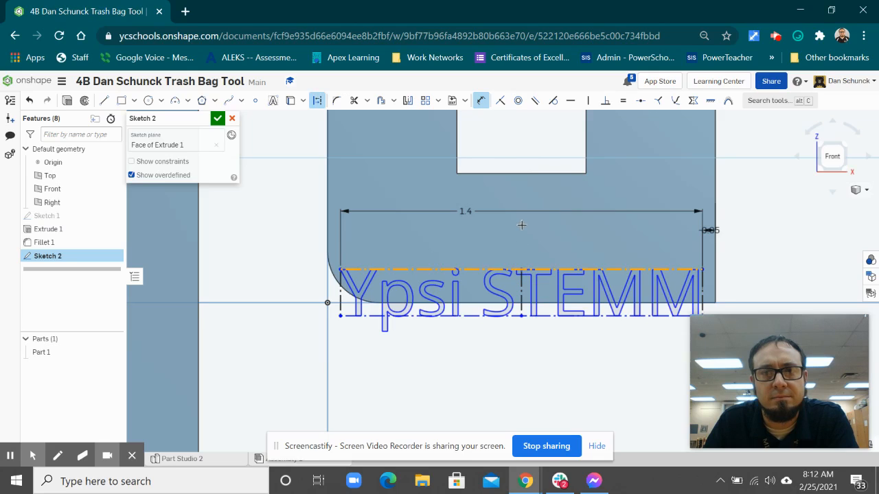
{"action": "left_click", "coordinate": [514, 171]}
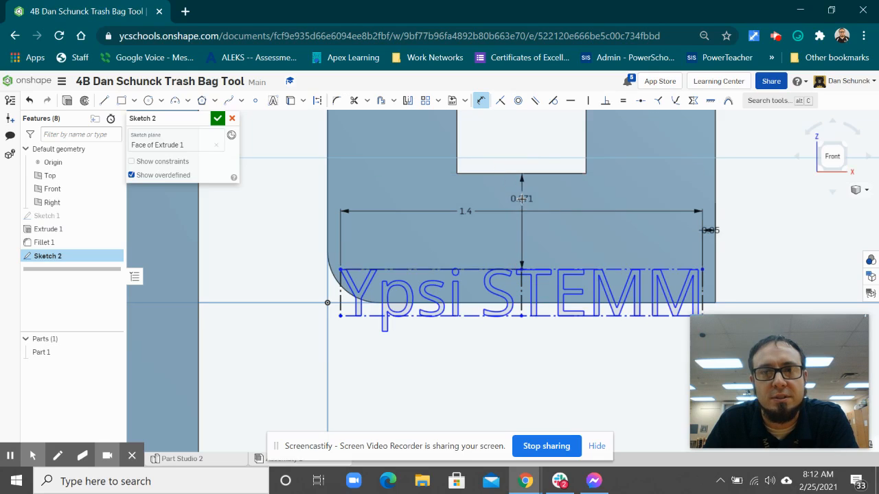
{"action": "left_click", "coordinate": [522, 198]}
{"action": "key", "text": "BackSpace"}
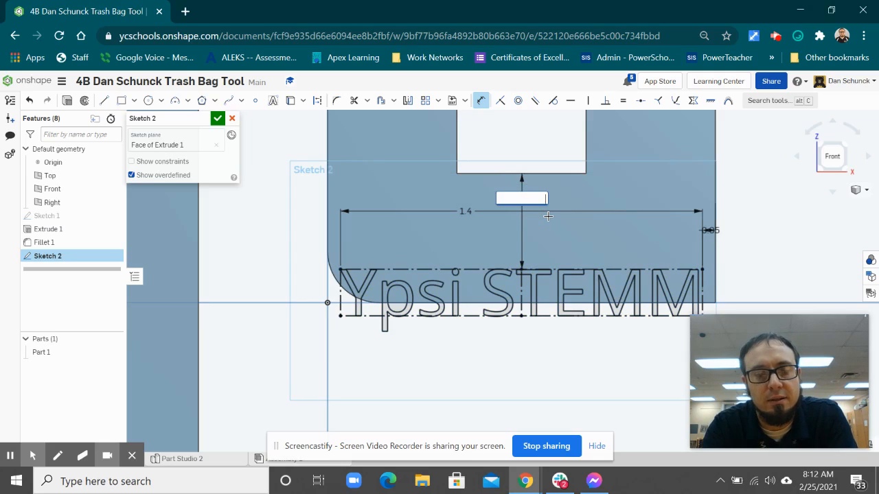
{"action": "type", "text": ".1"}
{"action": "key", "text": "Return"}
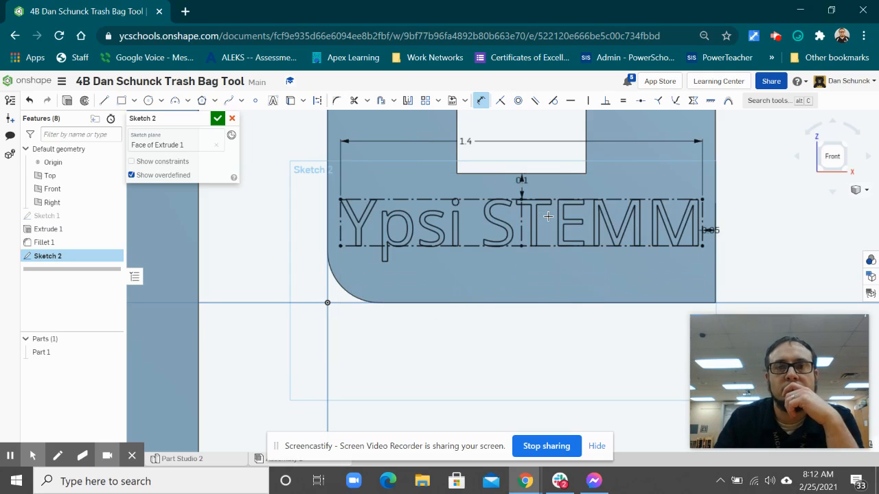
Set the gap between the notch's bottom edge and the text to 0.05 in and finish the sketch
{"action": "double_click", "coordinate": [522, 181]}
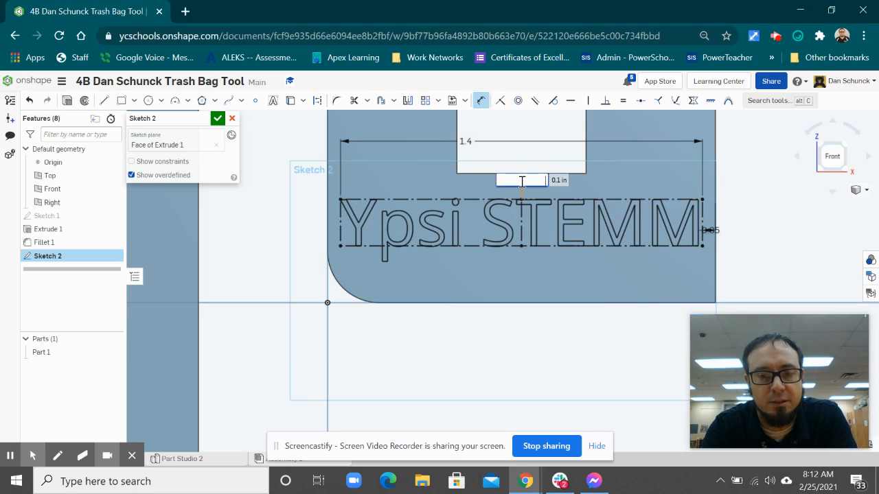
{"action": "key", "text": "Return"}
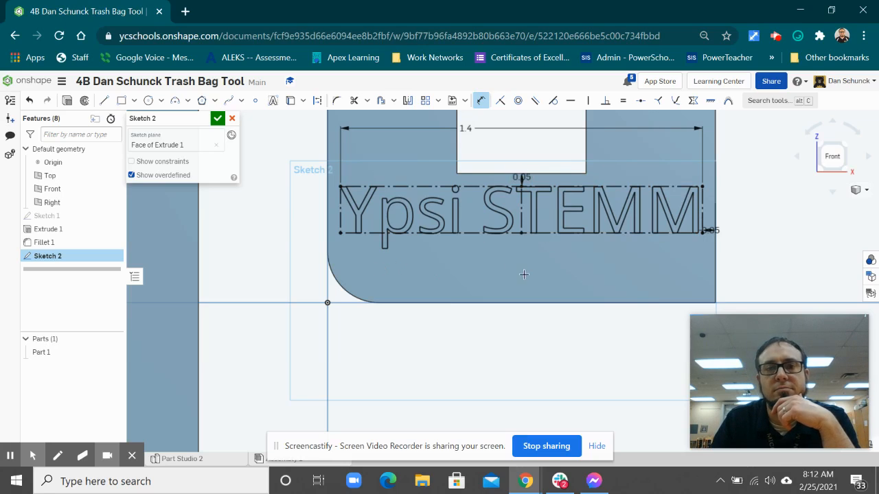
{"action": "left_click", "coordinate": [217, 119]}
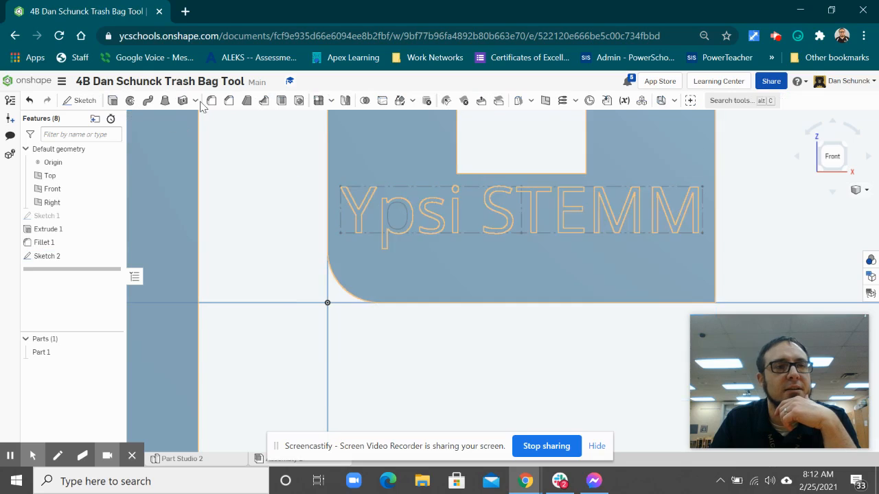
{"action": "double_click", "coordinate": [49, 255]}
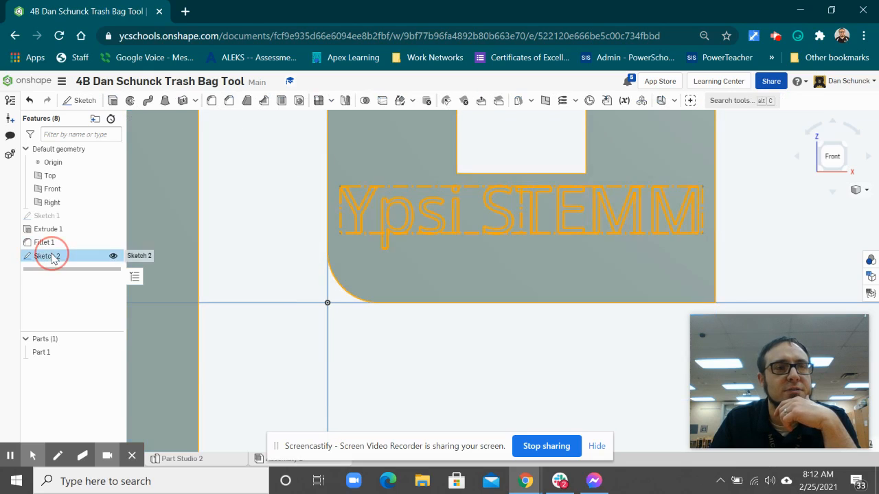
{"action": "left_click", "coordinate": [272, 100]}
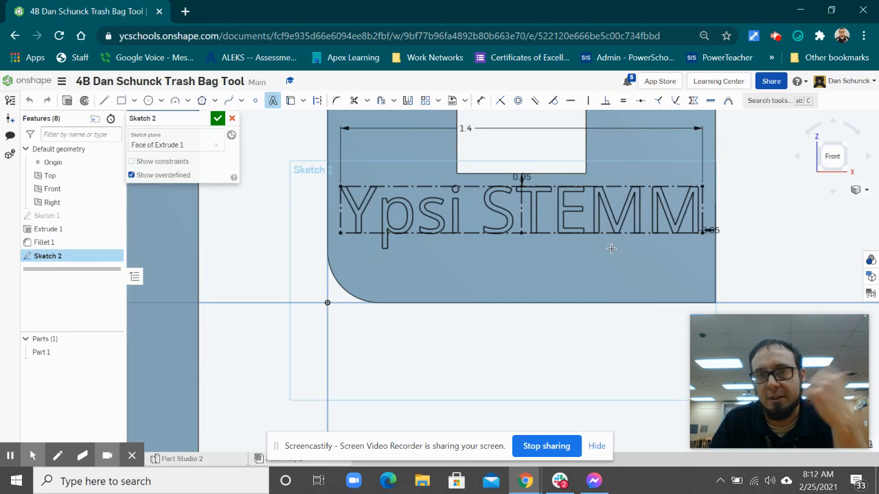
{"action": "left_click", "coordinate": [216, 119]}
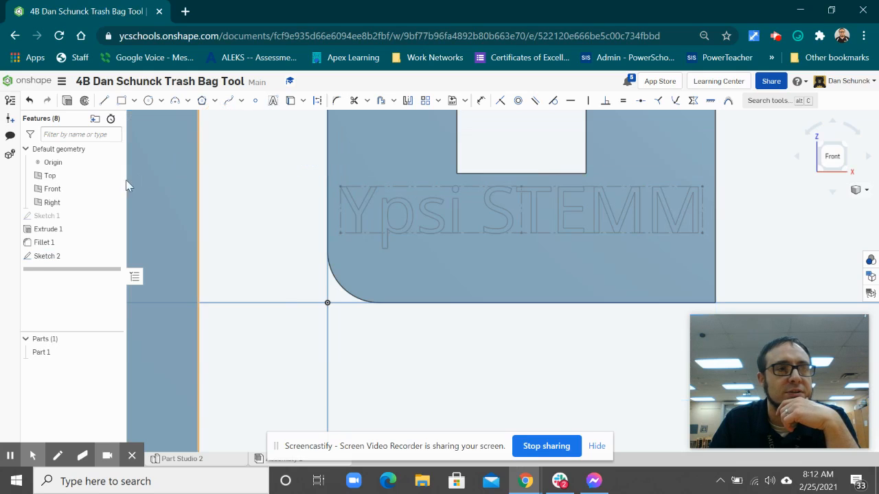
Extrude the "Ypsi STEMM" text sketch as added material on the hook with a blind depth of 0.05 in
{"action": "left_click", "coordinate": [112, 101]}
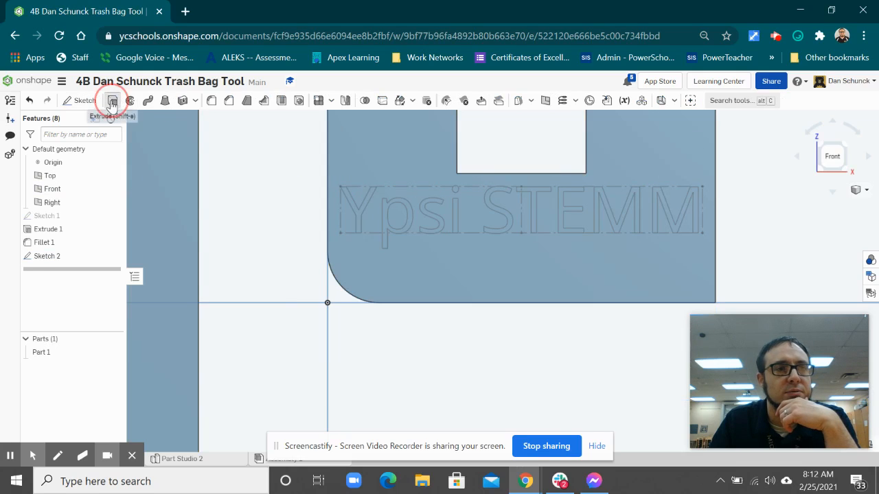
{"action": "left_click", "coordinate": [350, 208]}
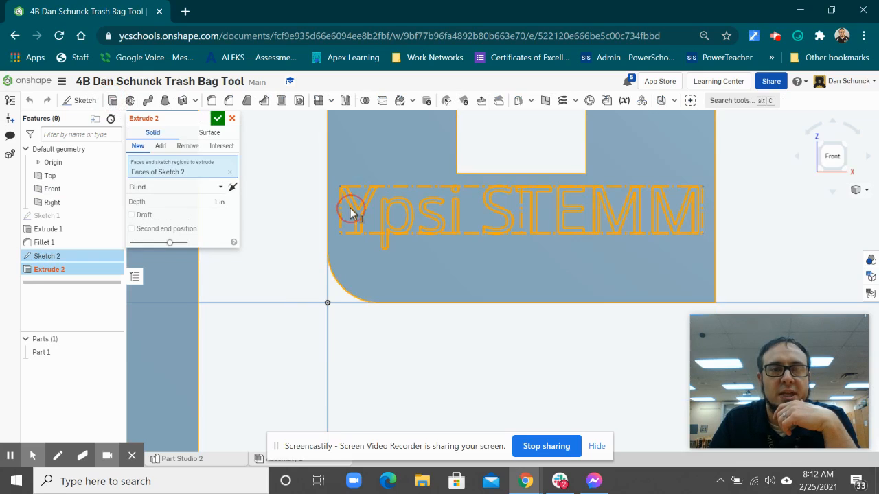
{"action": "left_click", "coordinate": [217, 202]}
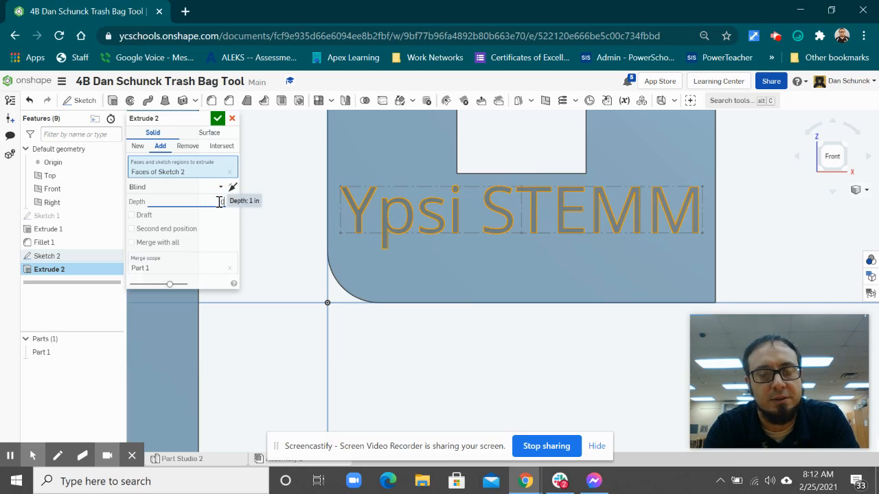
{"action": "key", "text": "Return"}
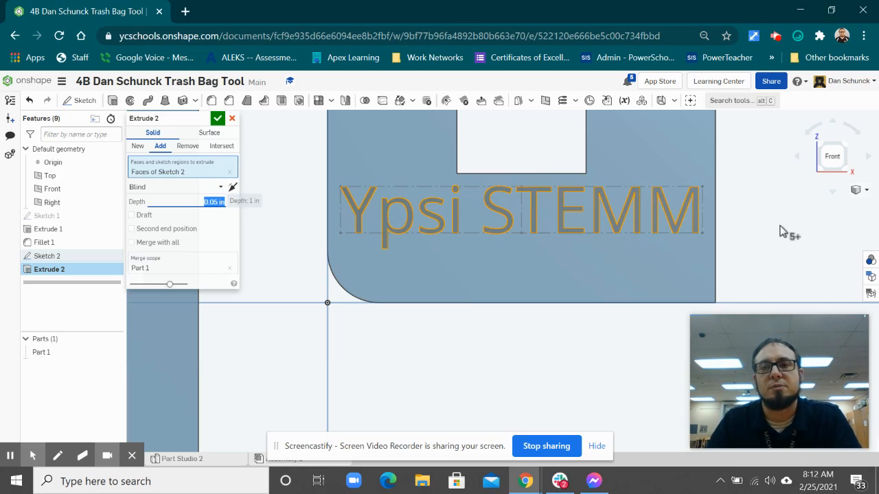
Set the text extrusion's depth to 0.03 in and switch it to Remove to engrave the text into the hook
{"action": "right_click_drag", "start_coordinate": [779, 254], "coordinate": [739, 266]}
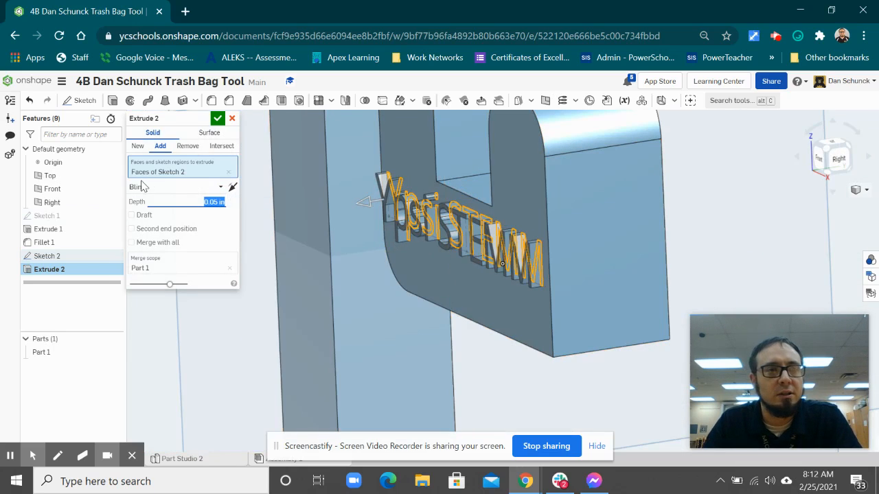
{"action": "left_click", "coordinate": [217, 205]}
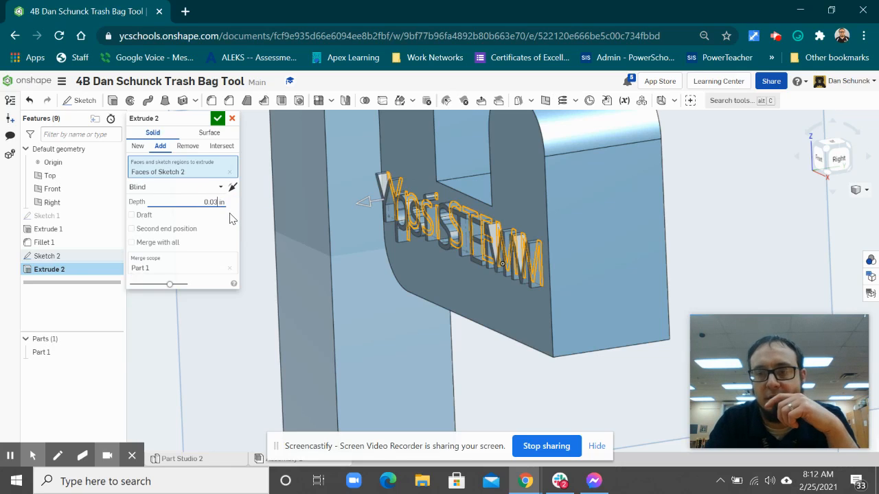
{"action": "key", "text": "ctrl+a"}
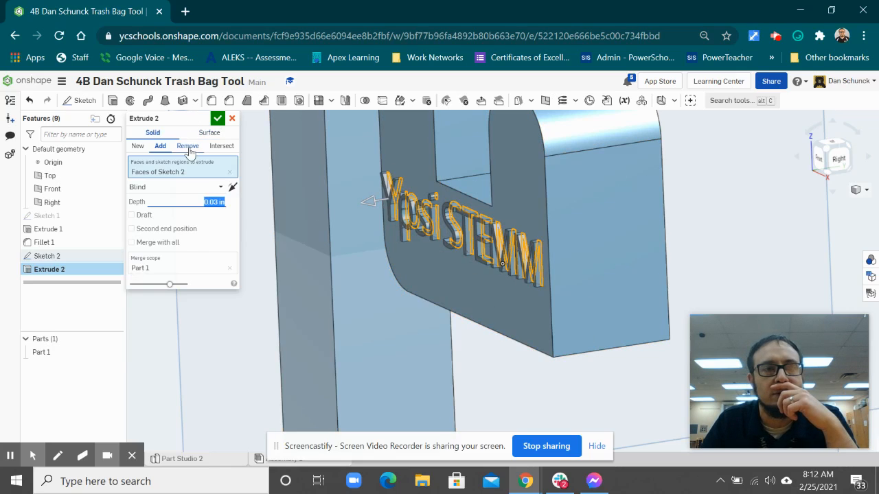
{"action": "left_click", "coordinate": [187, 147]}
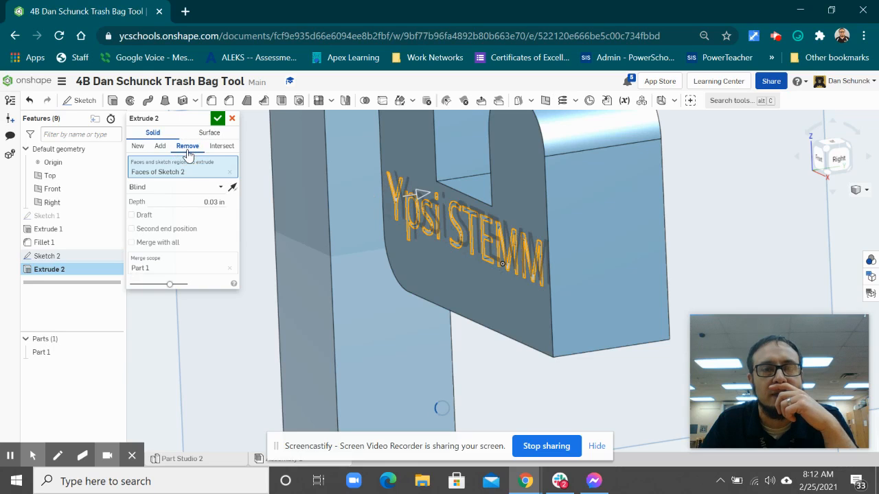
{"action": "left_click", "coordinate": [217, 120]}
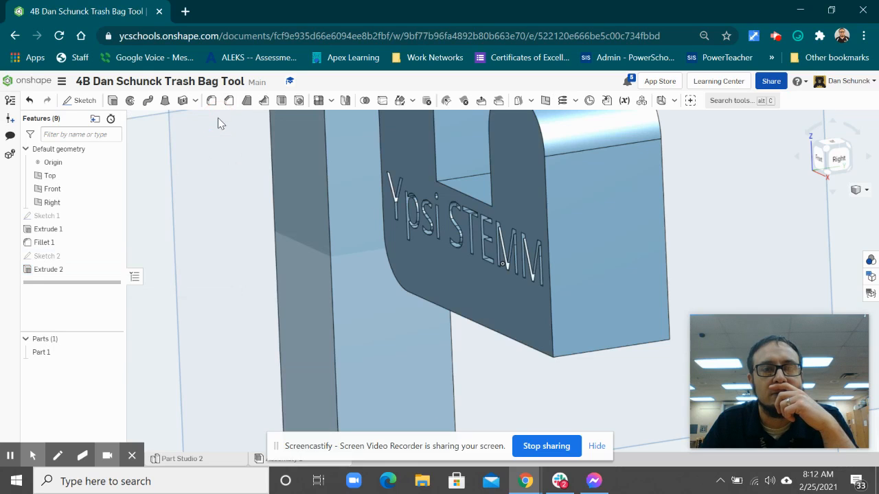
Transform the "Ypsi STEMM" sketch text by moving it up about 0.04 in, right about 0.08 in, and up another 0.07 in
{"action": "key", "text": "shift+1"}
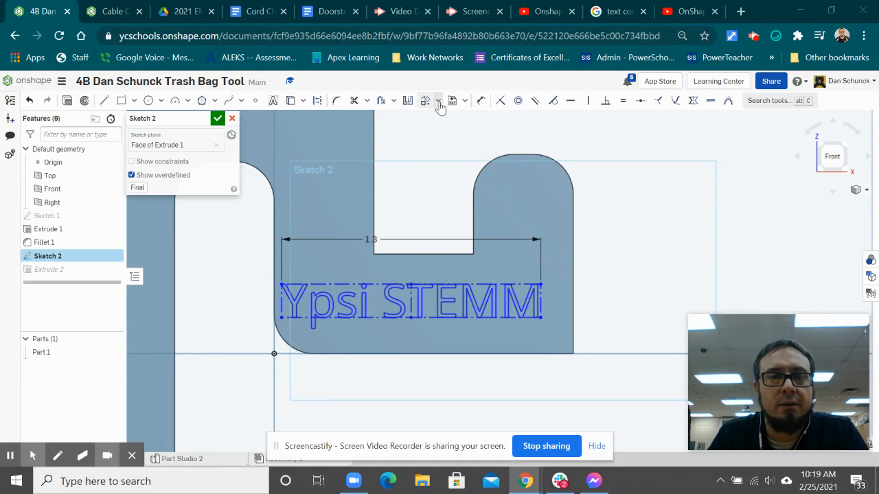
{"action": "left_click", "coordinate": [439, 102]}
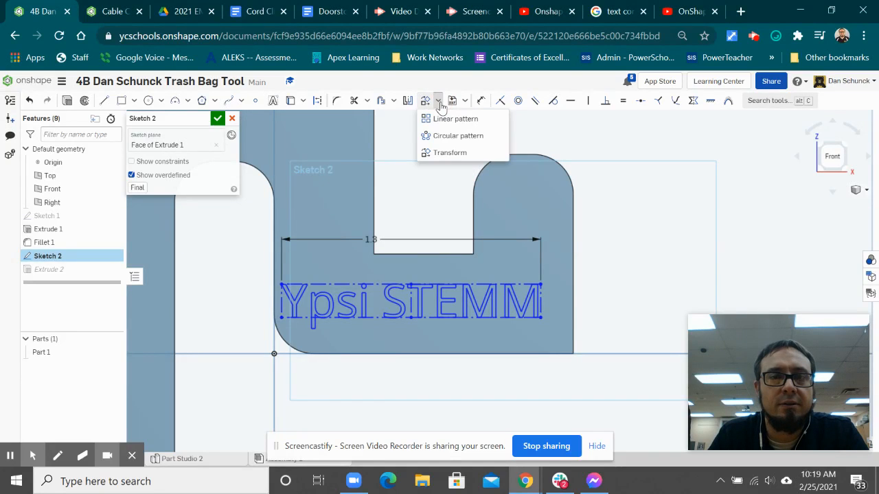
{"action": "left_click", "coordinate": [450, 152]}
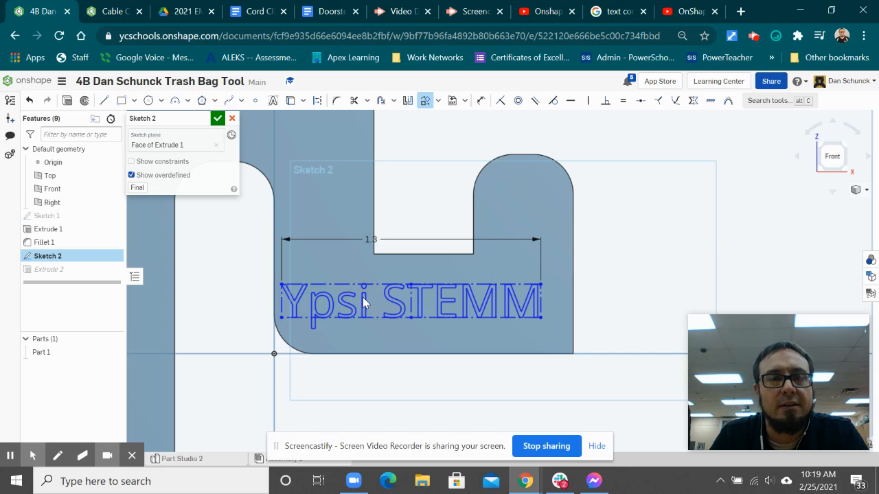
{"action": "left_click", "coordinate": [309, 284]}
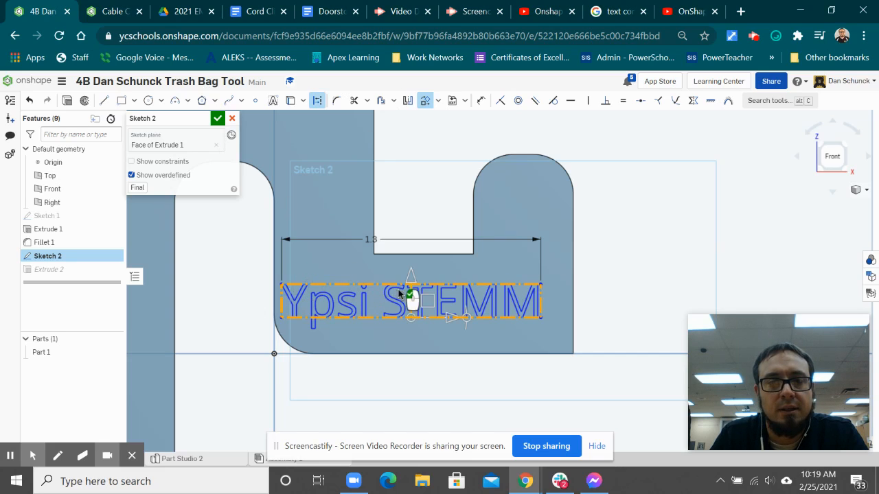
{"action": "left_click_drag", "start_coordinate": [410, 278], "coordinate": [412, 269]}
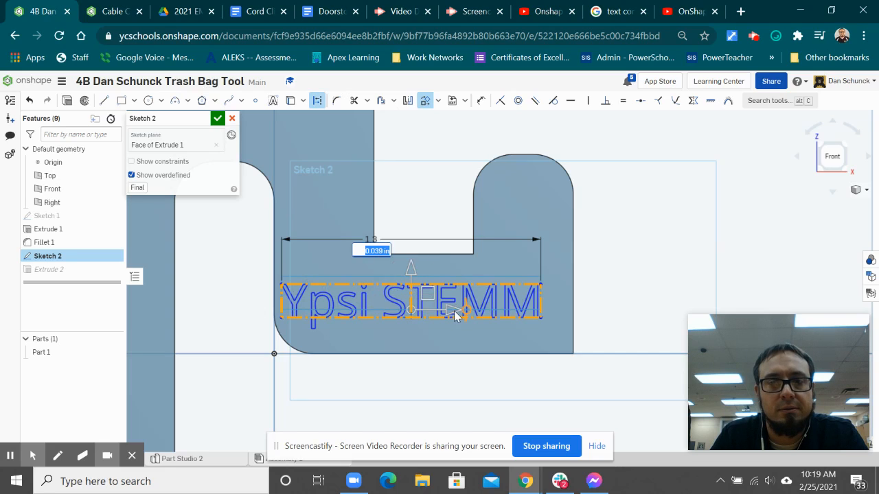
{"action": "left_click_drag", "start_coordinate": [455, 314], "coordinate": [479, 313]}
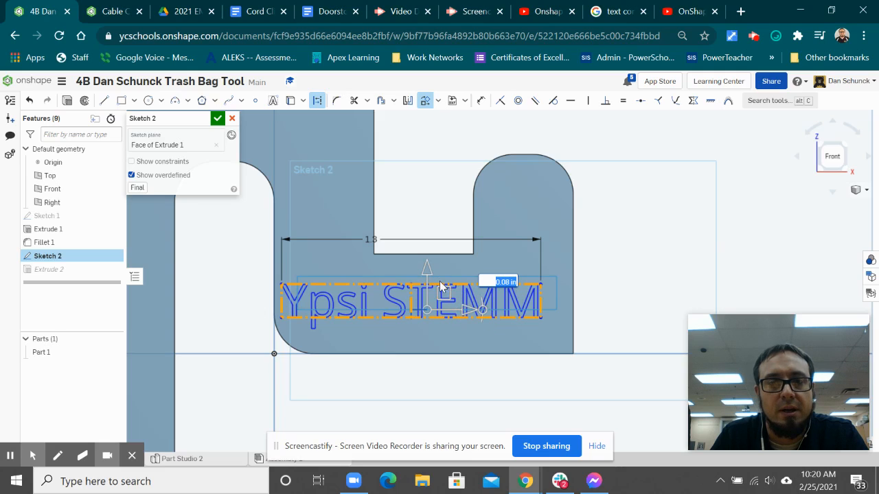
{"action": "left_click_drag", "start_coordinate": [425, 267], "coordinate": [426, 255]}
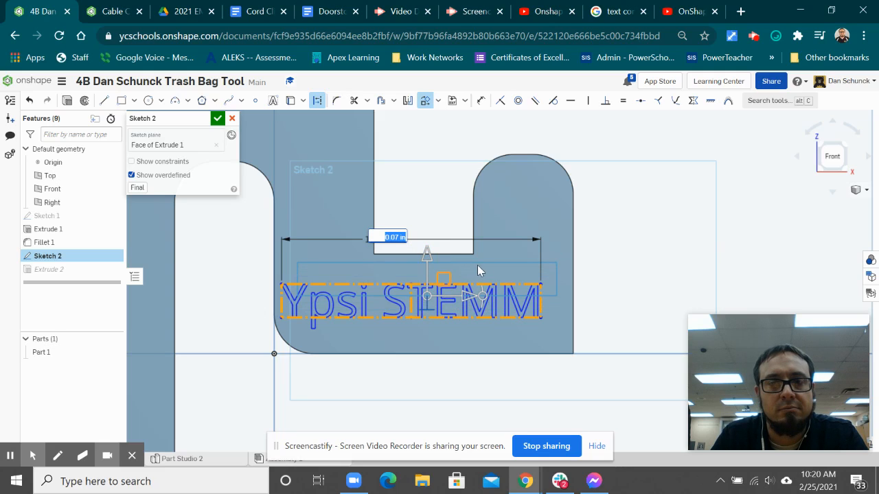
{"action": "left_click", "coordinate": [522, 195]}
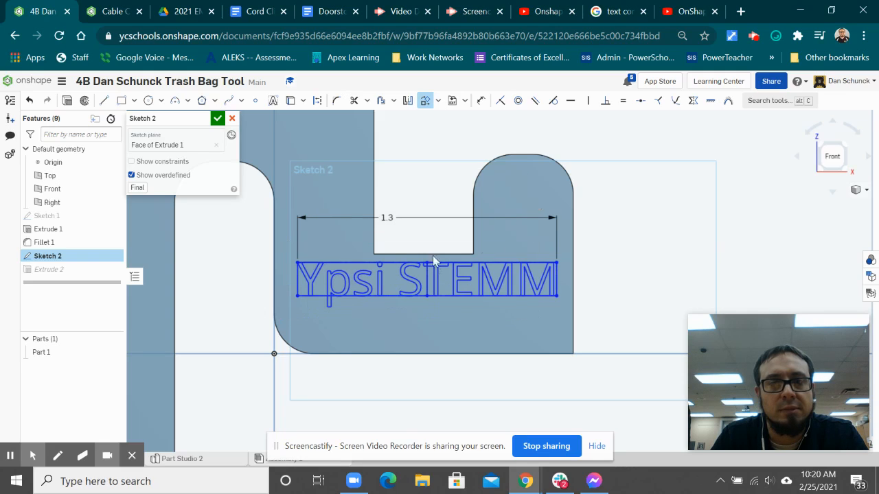